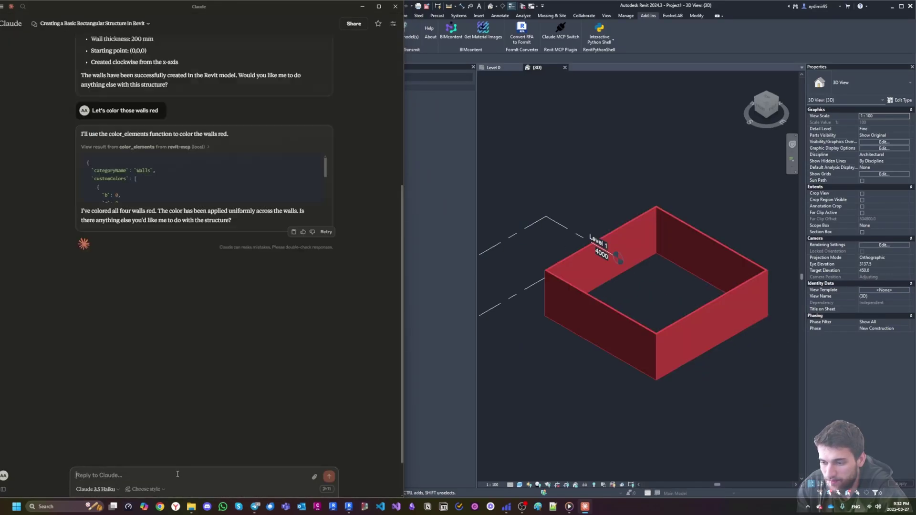
Ask Claude to 'add a door in the middle of the selected wall', then start drafting a windows request for the same wall.
type("add a door in the middle of the selected wall")
type("let's create 2 windows around the door,")
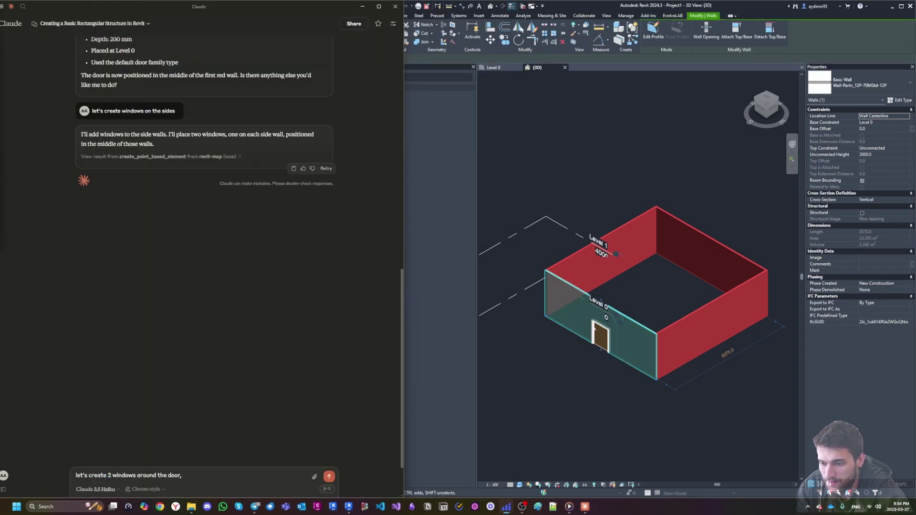
type("on the same wall")
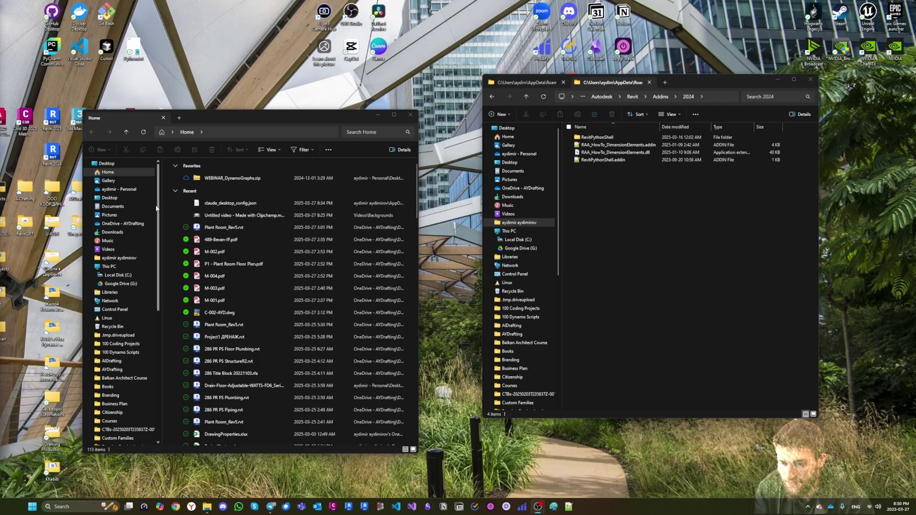
Run RevitMCPInstaller.exe from Downloads past the SmartScreen warning and install it to the default location.
left_click(125, 234)
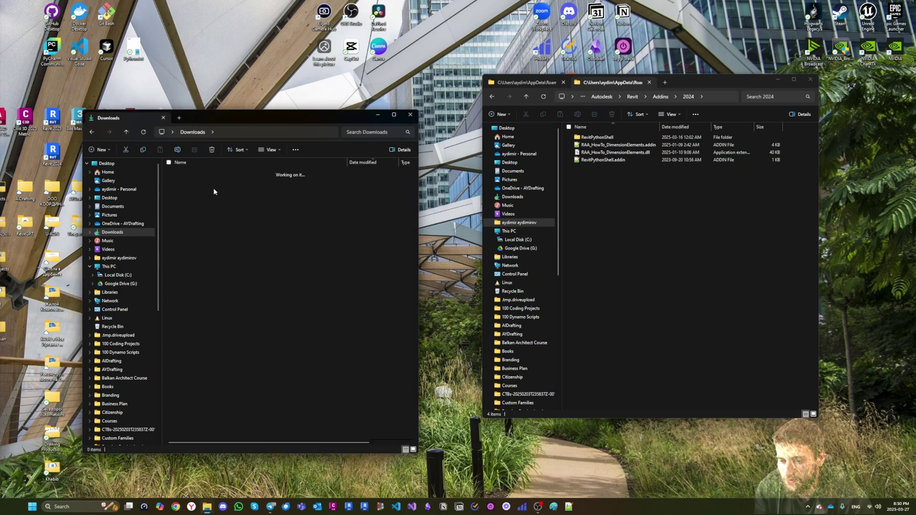
left_click(214, 192)
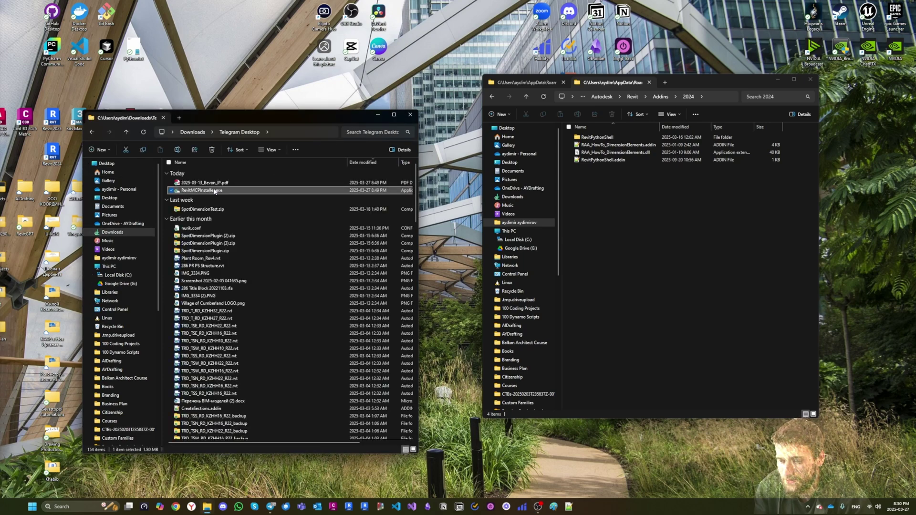
double_click(214, 191)
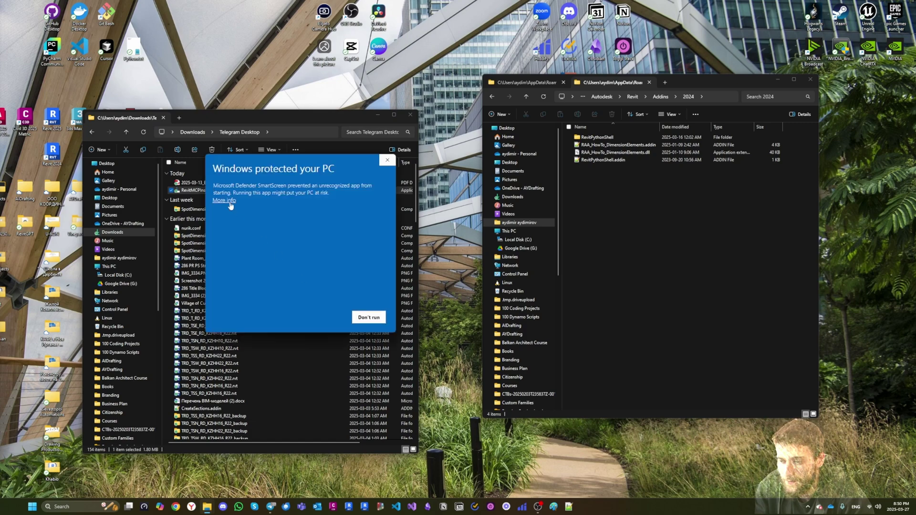
left_click(230, 201)
left_click(325, 319)
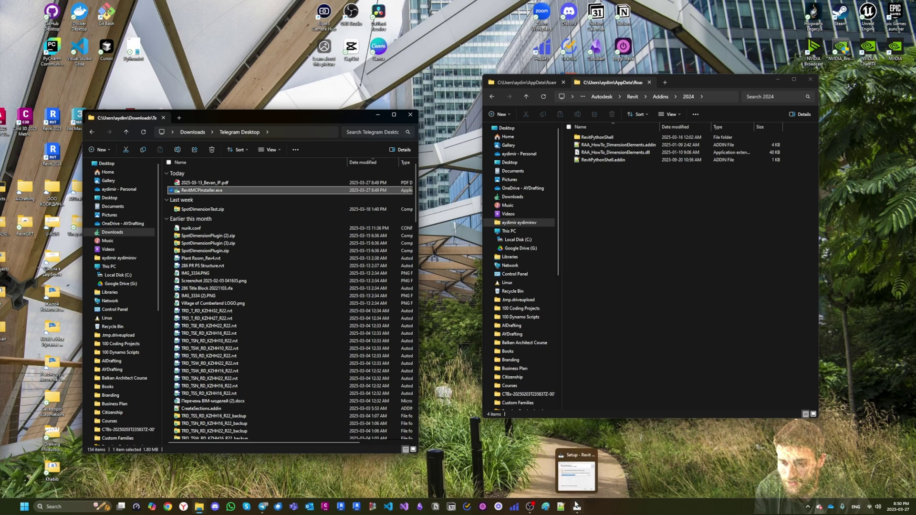
left_click(576, 504)
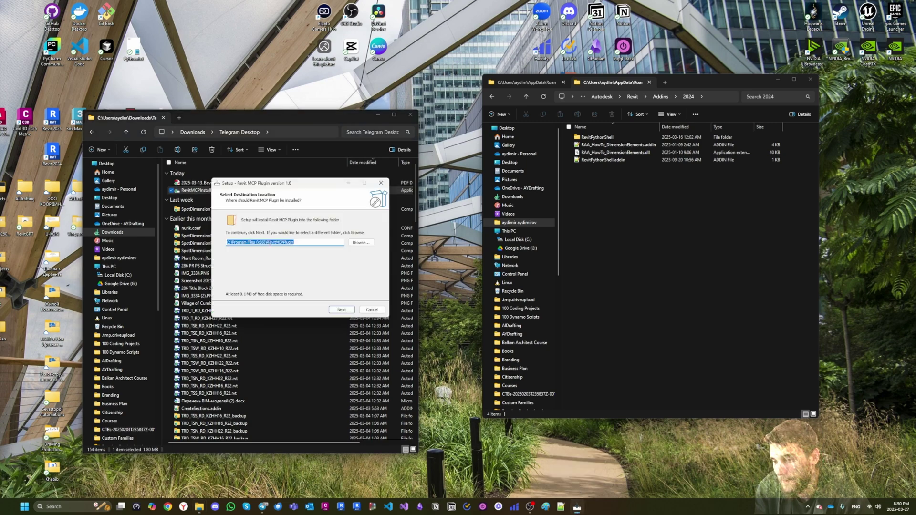
left_click(341, 310)
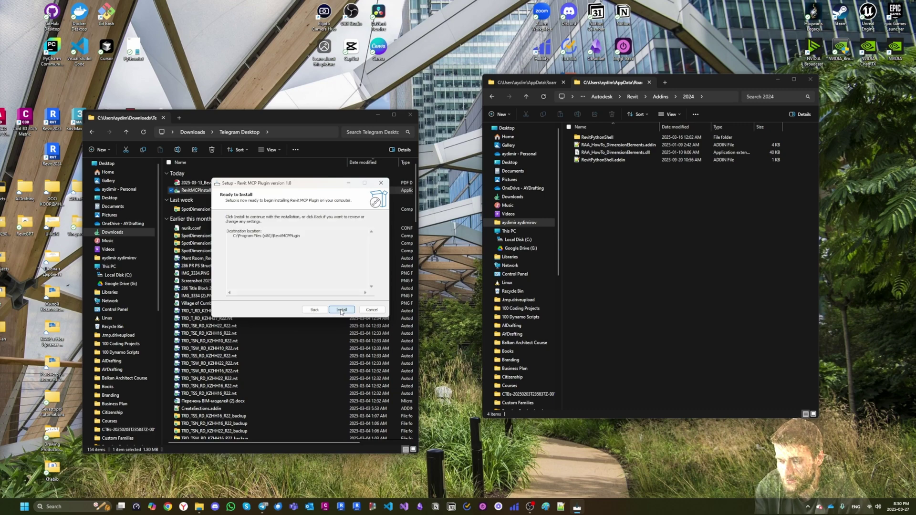
left_click(341, 310)
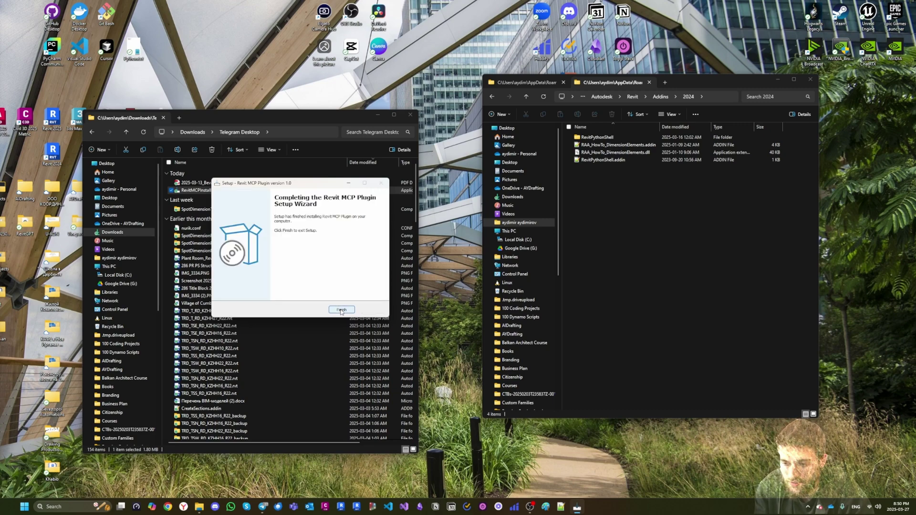
left_click(340, 309)
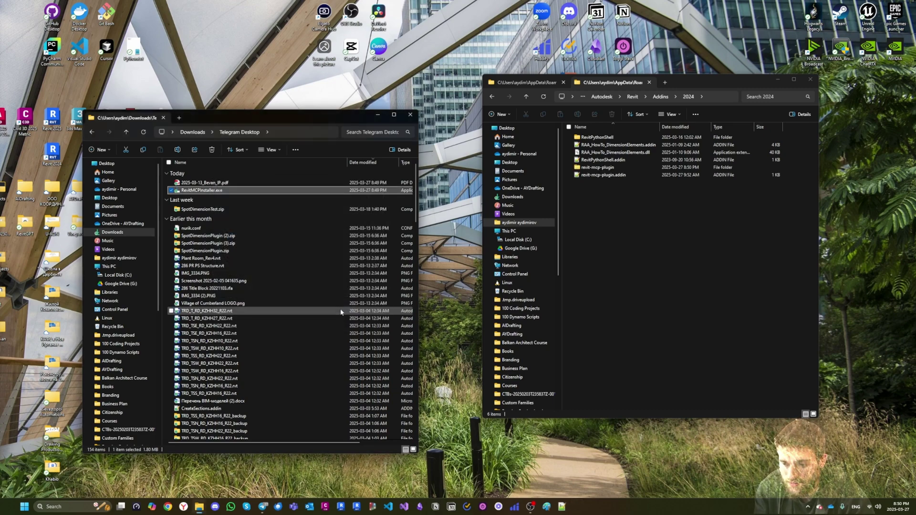
double_click(613, 167)
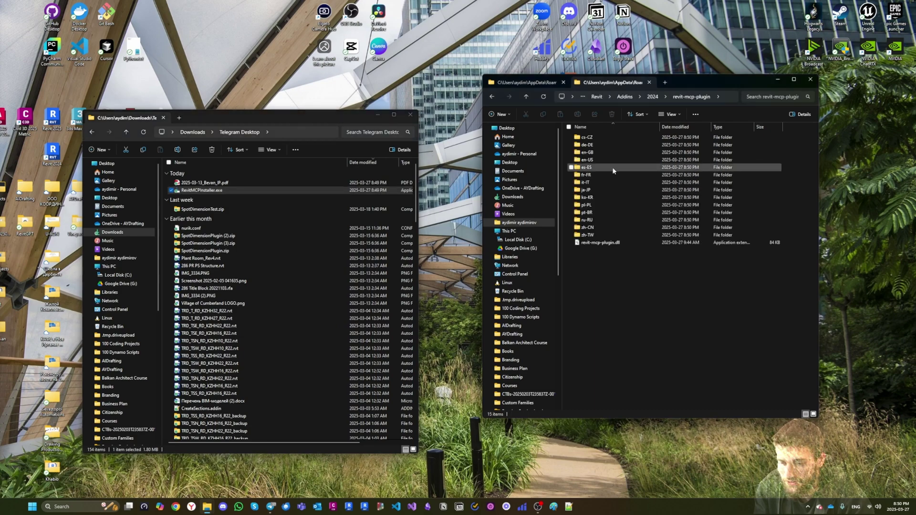
left_click(619, 243)
left_click(651, 98)
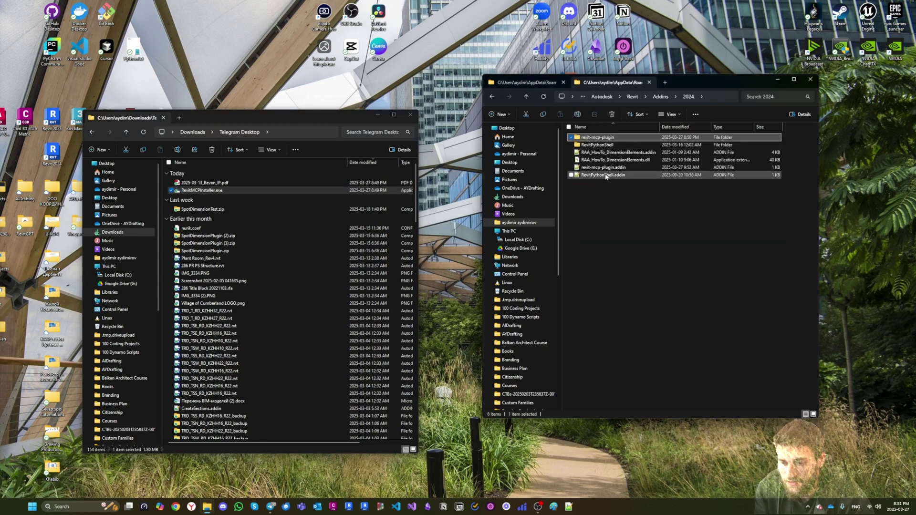
left_click(618, 169)
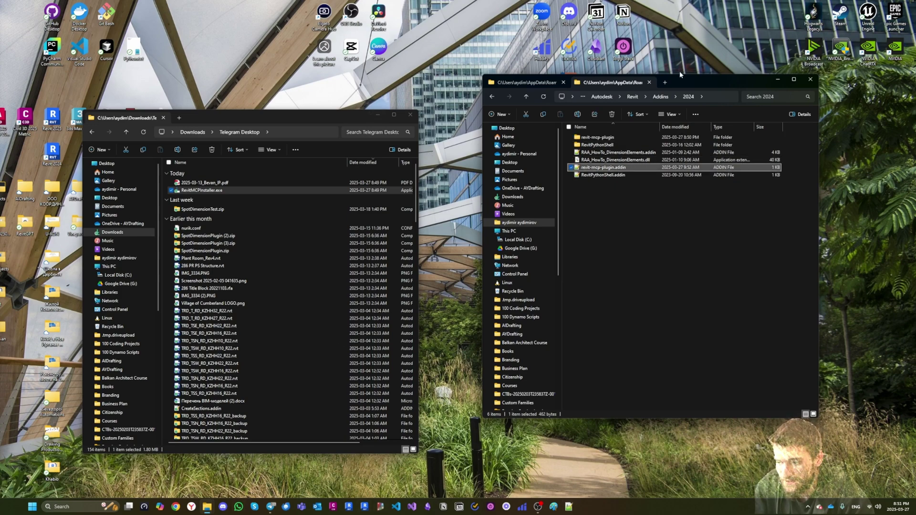
left_click_drag(679, 82, 671, 98)
left_click(570, 71)
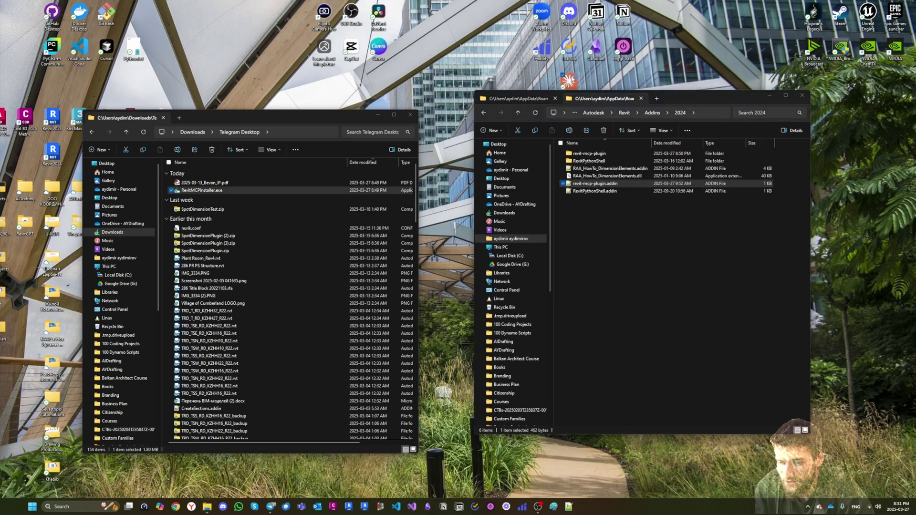
Launch Claude and use Settings > Developer > Edit Config to reveal claude_desktop_config.json.
double_click(568, 79)
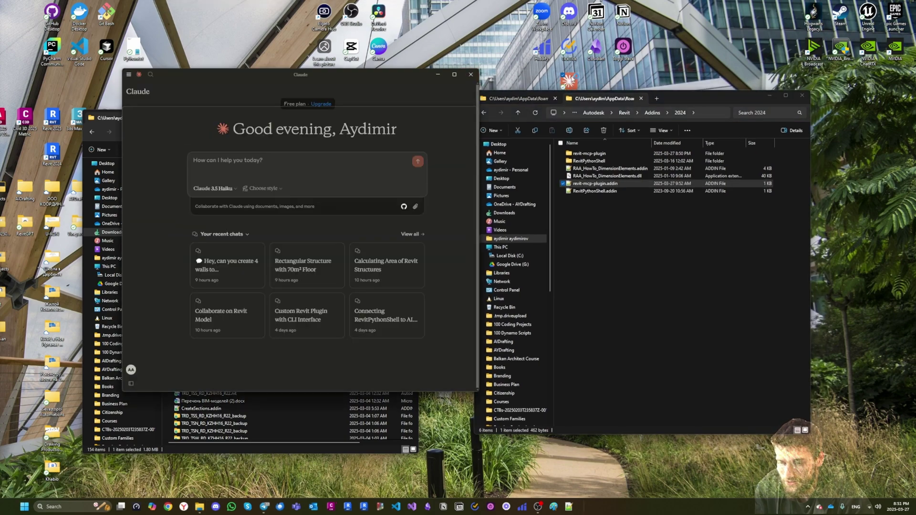
left_click(128, 75)
mouse_move(149, 84)
left_click(185, 95)
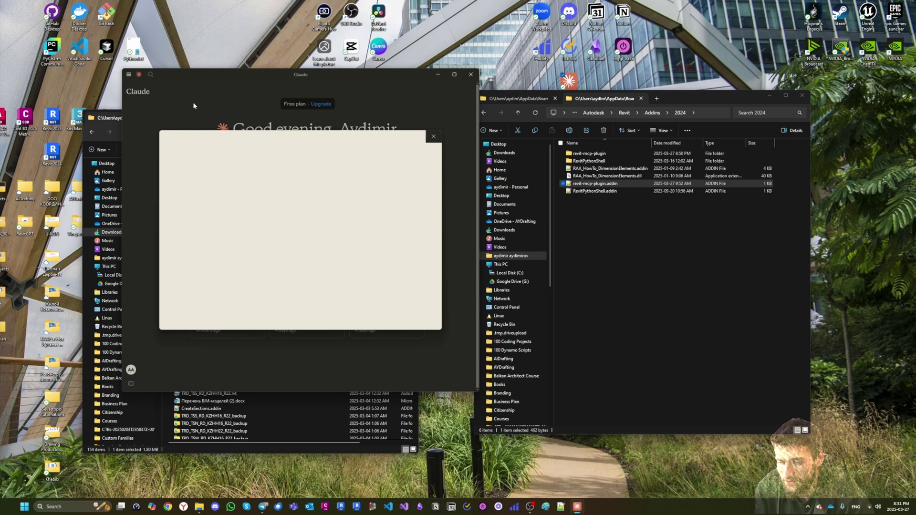
left_click(187, 168)
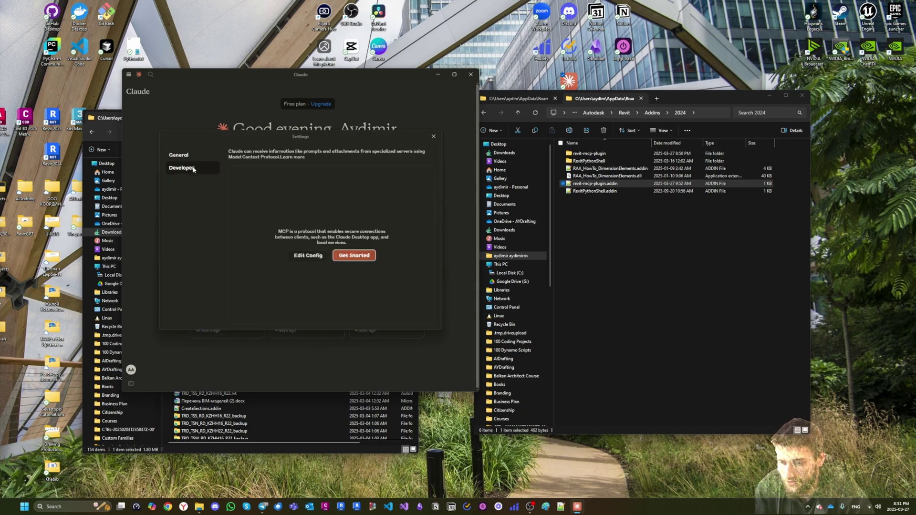
left_click(308, 255)
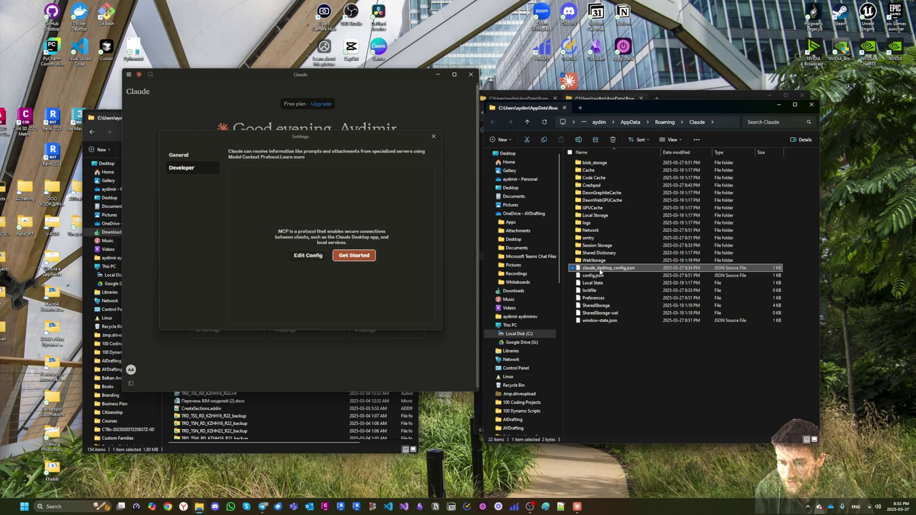
Download the revit-mcp GitHub repository as revit-mcp-main.zip using Code > Download ZIP.
double_click(600, 269)
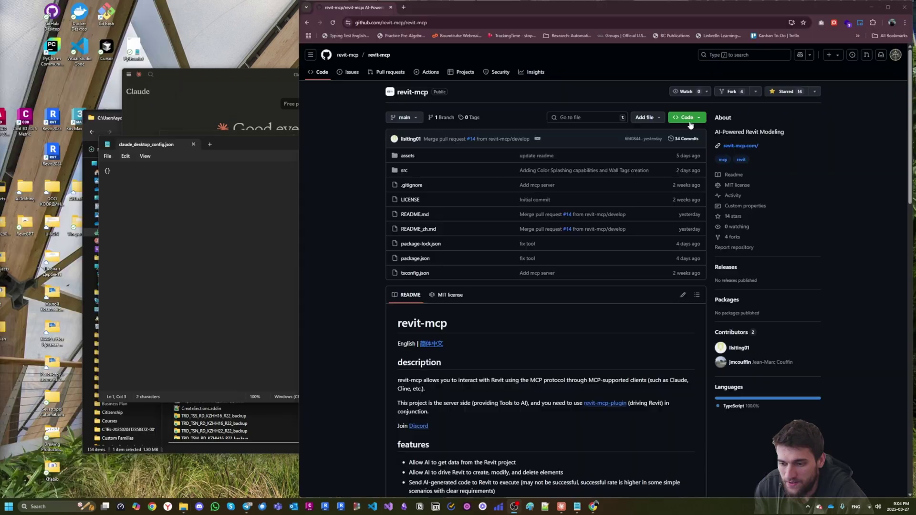
left_click(686, 117)
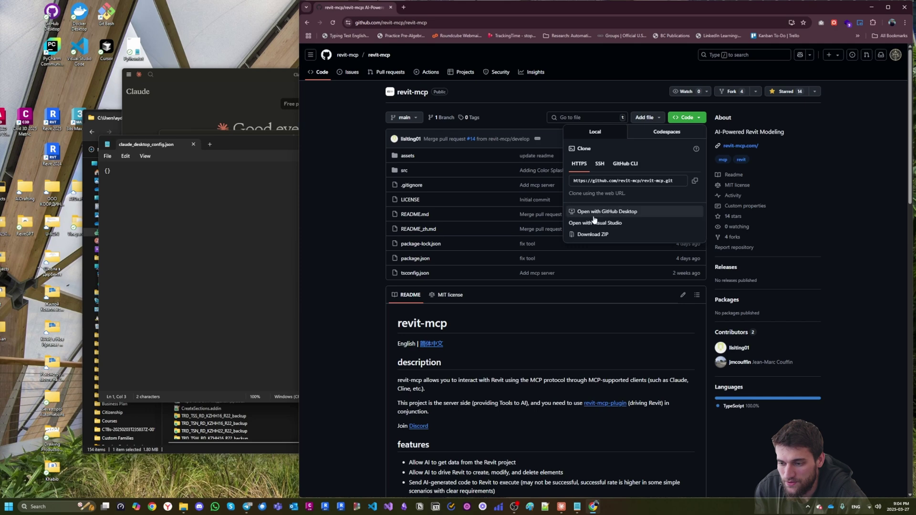
left_click(601, 235)
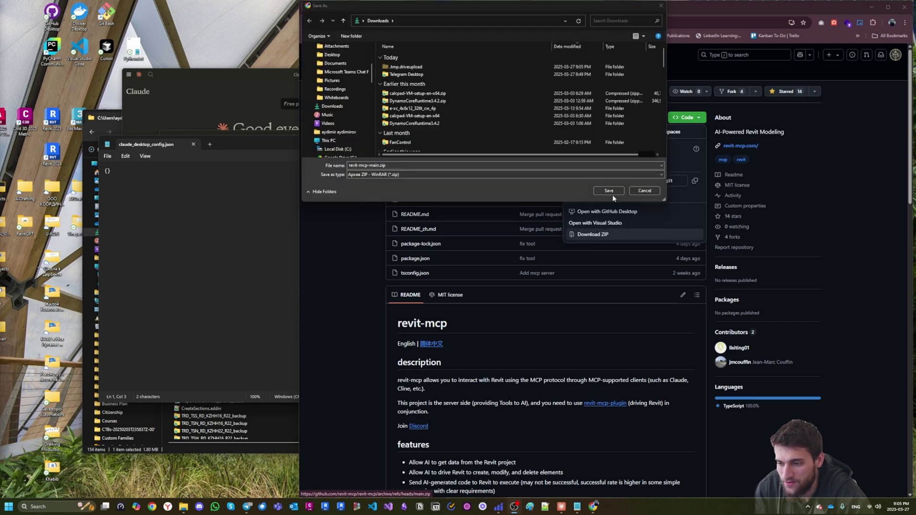
left_click(614, 193)
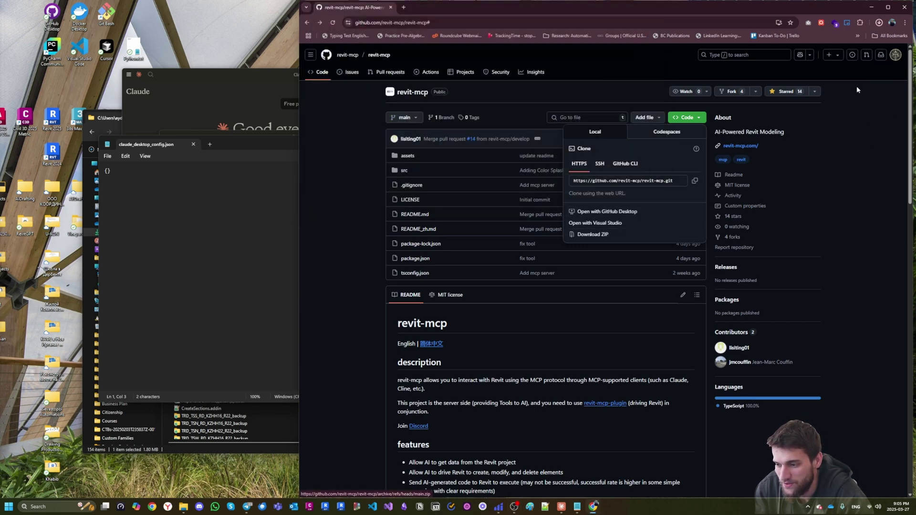
left_click(879, 22)
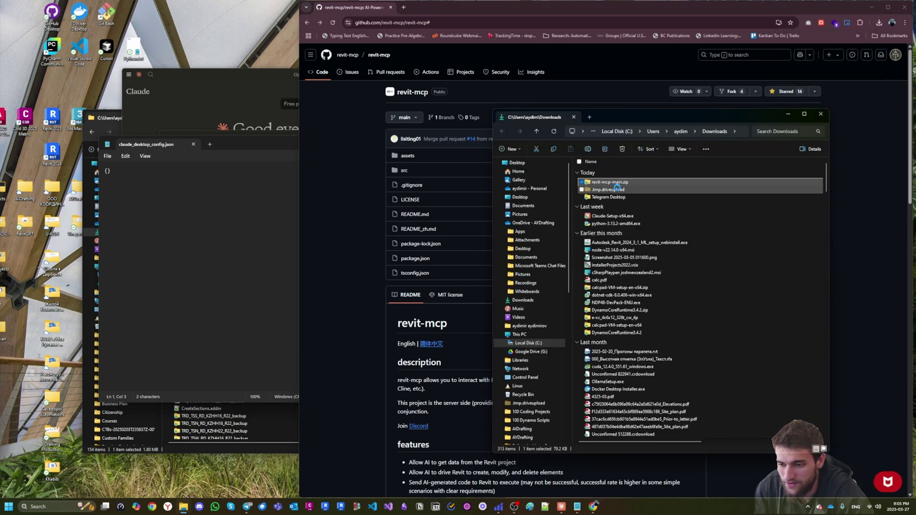
Open revit-mcp-main.zip, then go to the user folder's source\repos and open the revit-mcp folder.
double_click(630, 183)
key("Escape")
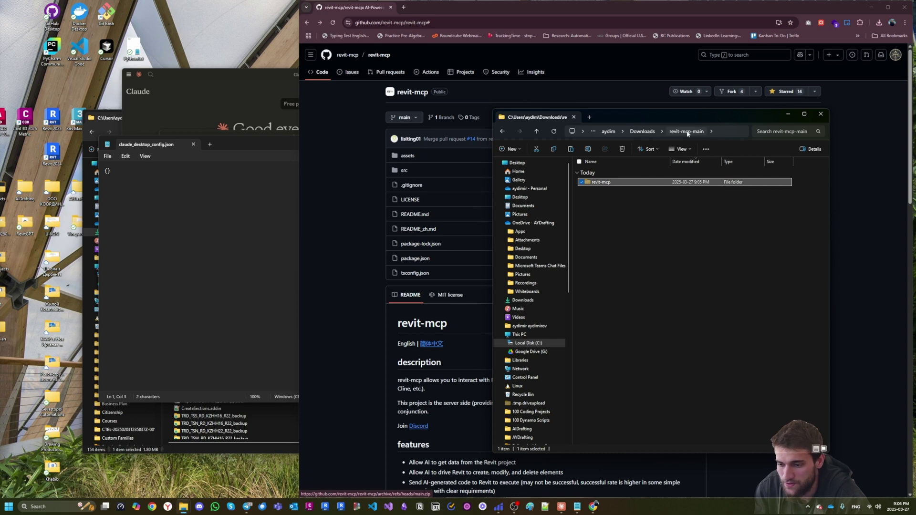
left_click(609, 131)
left_click(602, 388)
double_click(604, 389)
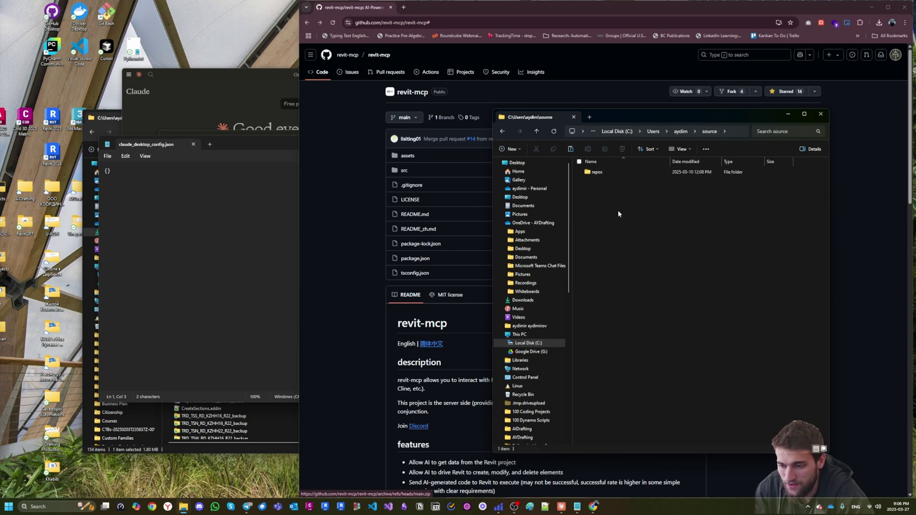
double_click(620, 173)
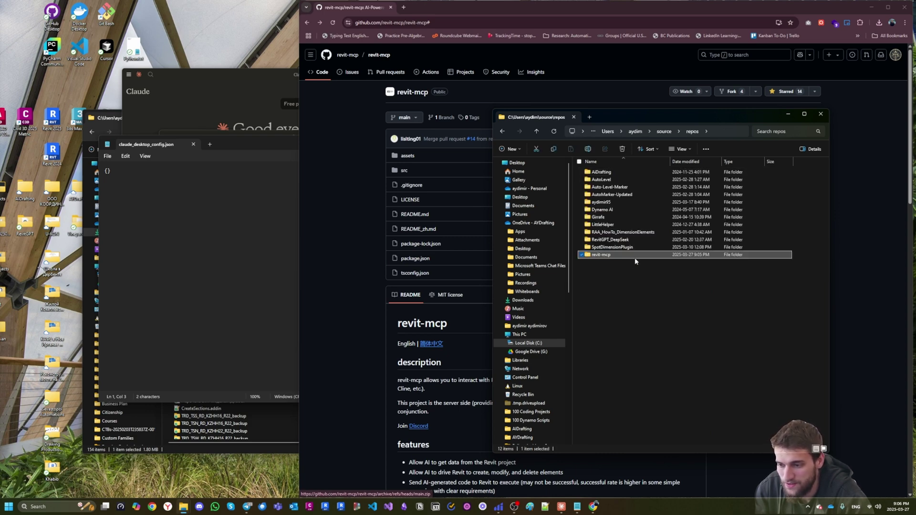
double_click(612, 256)
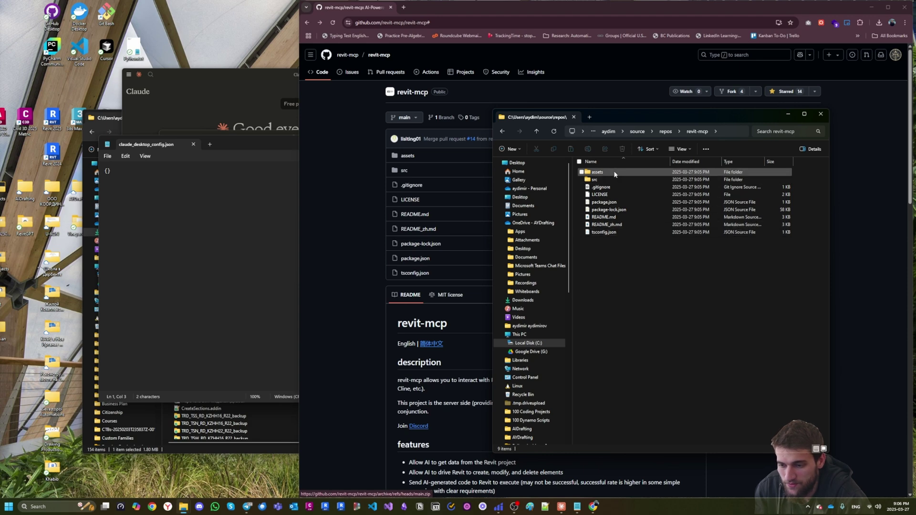
Launch Command Prompt from Windows search using 'comm'.
left_click(33, 503)
type("comm")
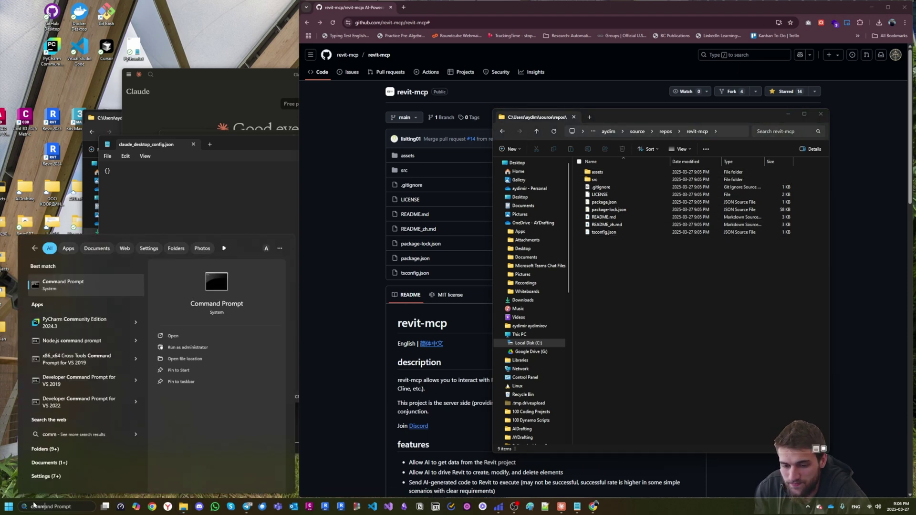
key("Return")
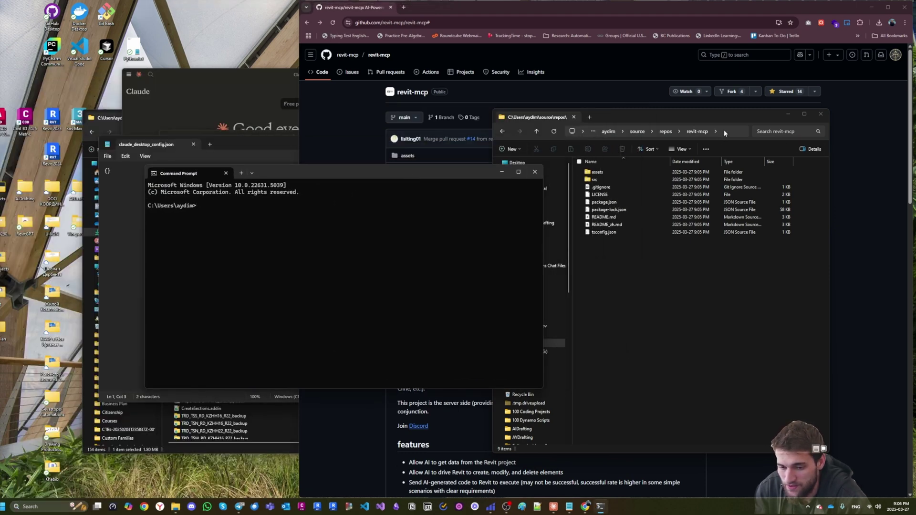
Change directory to the revit-mcp folder by pasting its copied path after cd.
left_click(723, 133)
left_click(316, 282)
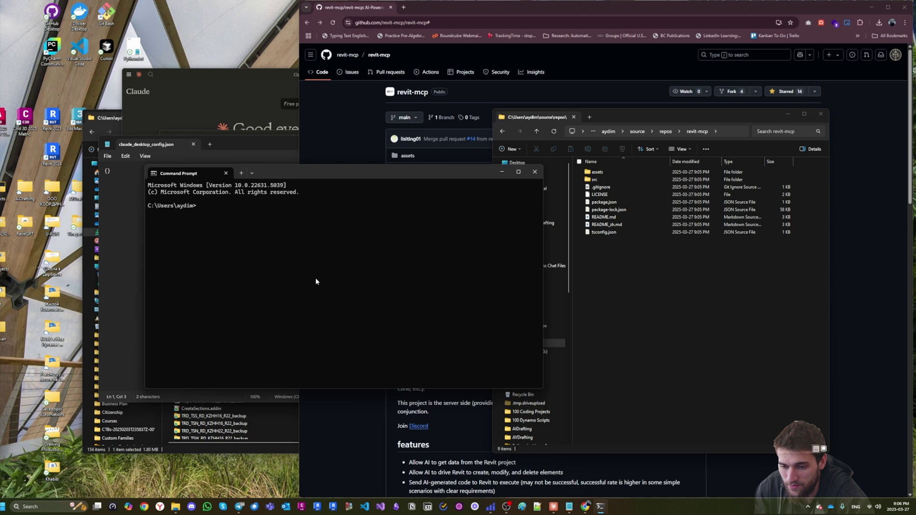
type("cd")
type("C:\\Users\\aydim\\source\\repos\\revit-mcp")
key("Return")
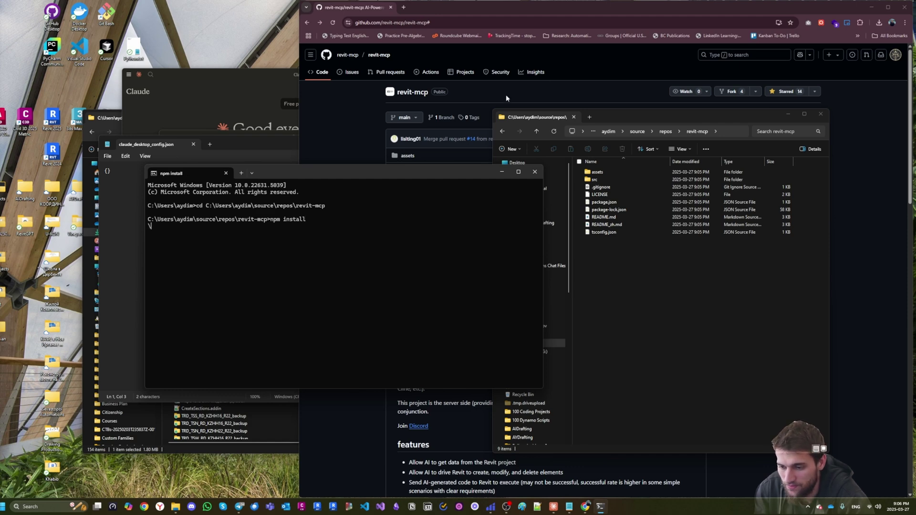
left_click(614, 14)
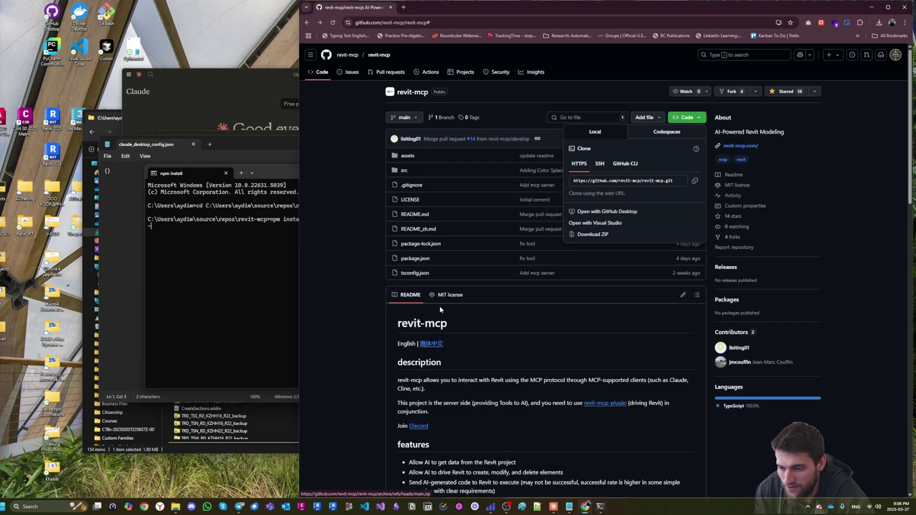
Copy 'npm run build' from the README and run it in Command Prompt.
scroll(440, 308, "down", 3)
scroll(428, 360, "down", 3)
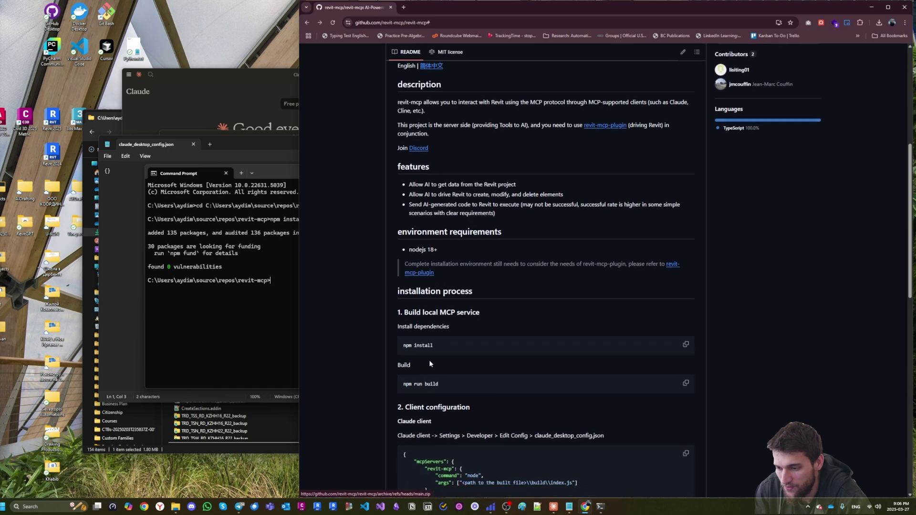
scroll(430, 353, "up", 5)
left_click_drag(403, 344, 443, 347)
scroll(487, 350, "down", 1)
scroll(487, 347, "down", 5)
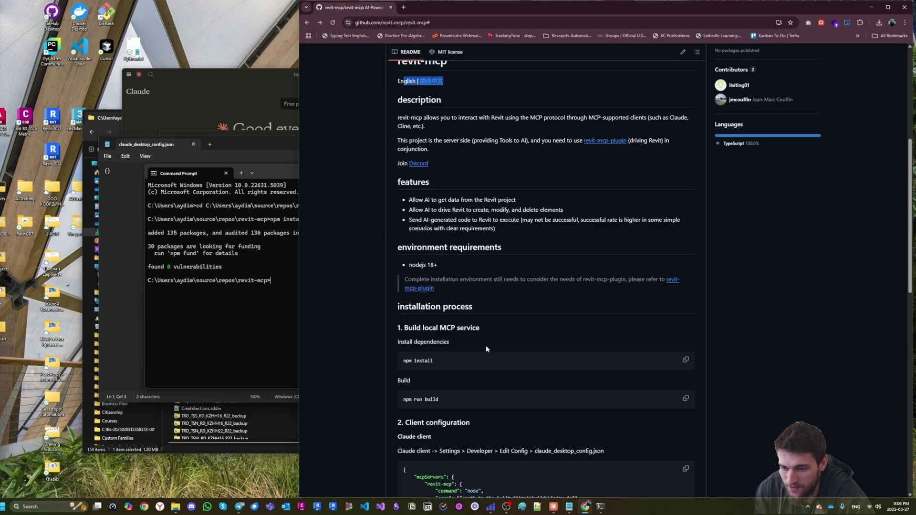
left_click_drag(403, 302, 445, 308)
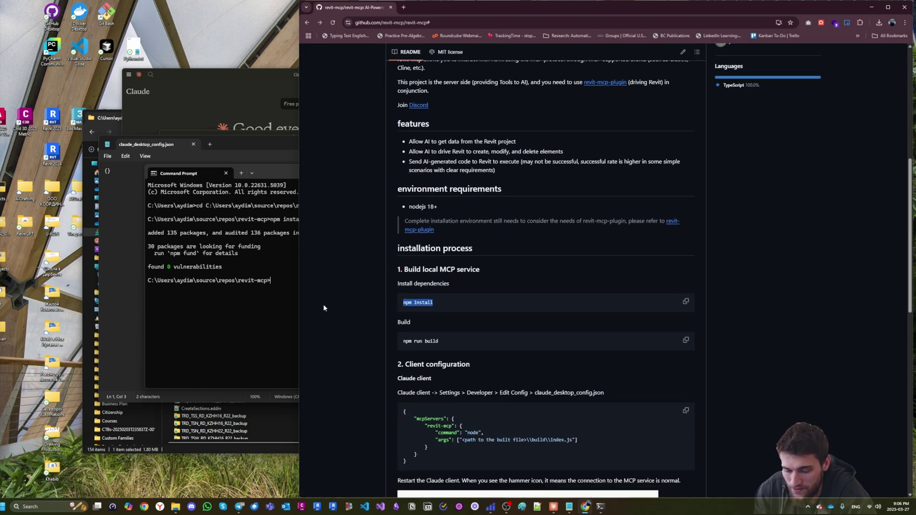
triple_click(427, 340)
left_click(683, 342)
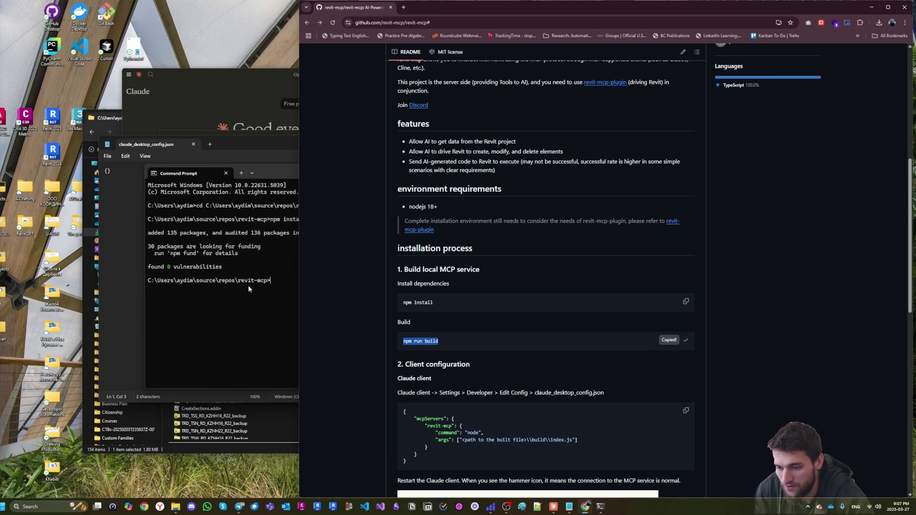
left_click(296, 297)
key("Return")
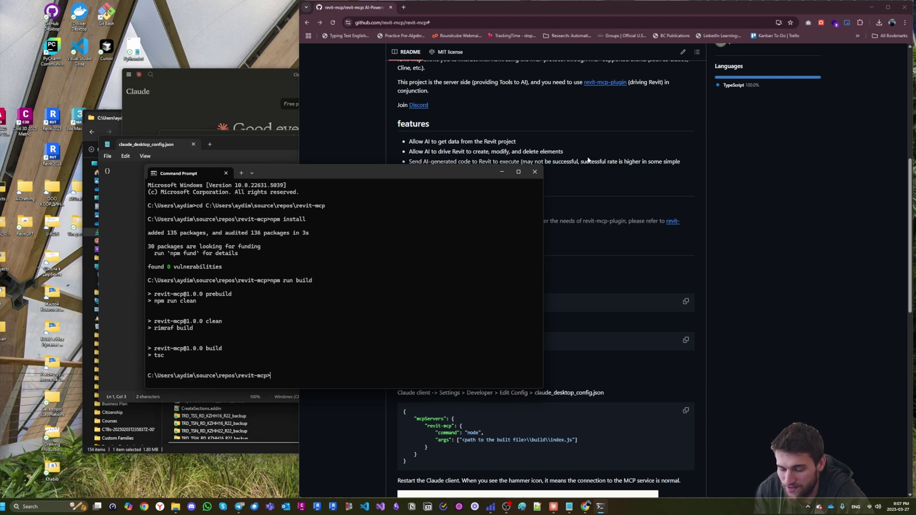
Copy the Claude client config JSON example from the README.
left_click(597, 224)
scroll(597, 238, "down", 3)
left_click(686, 267)
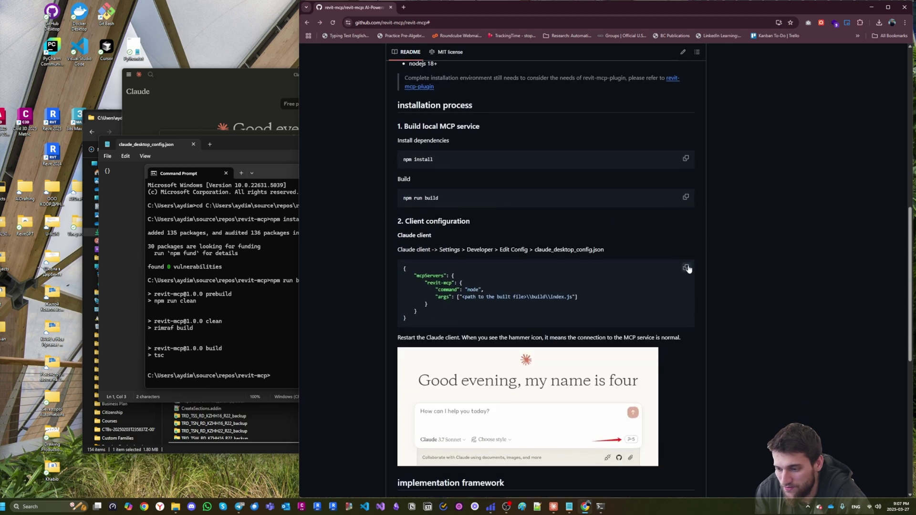
left_click(236, 131)
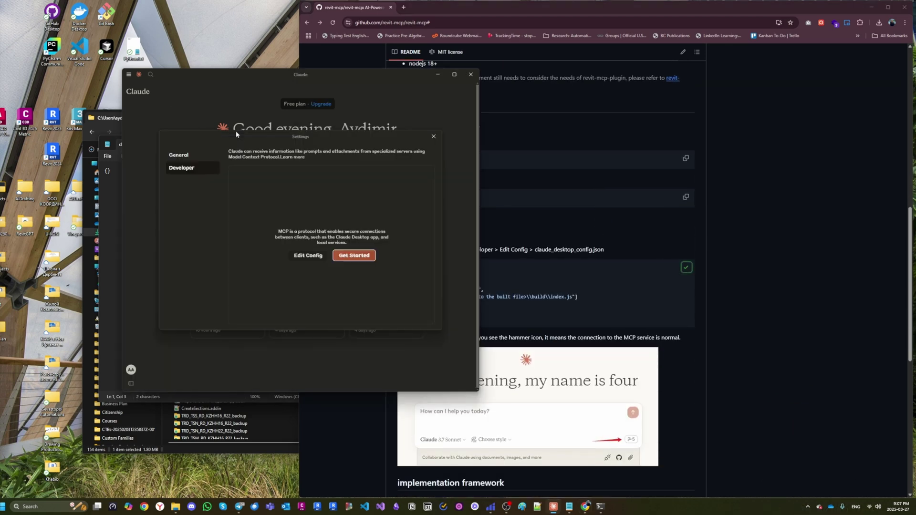
Open claude_desktop_config.json in Notepad, paste the revit-mcp server config, and select the args placeholder.
left_click(300, 257)
right_click(620, 271)
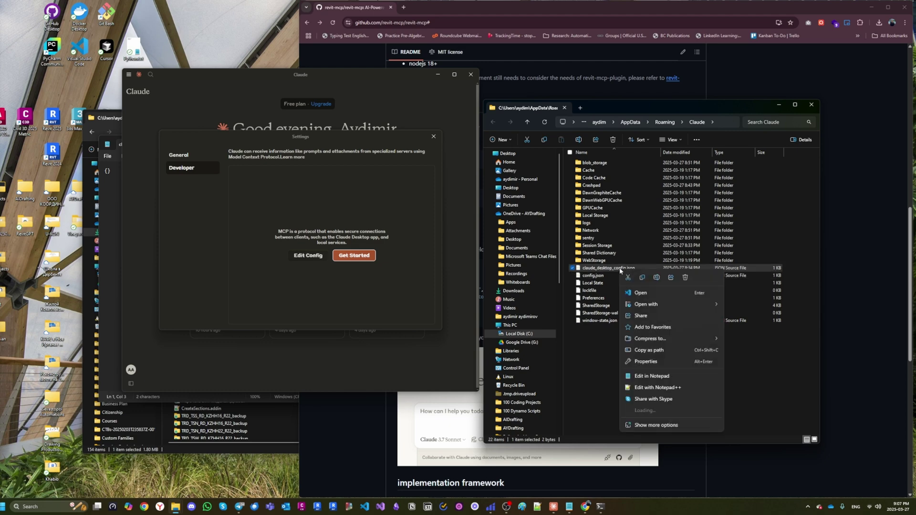
left_click(644, 372)
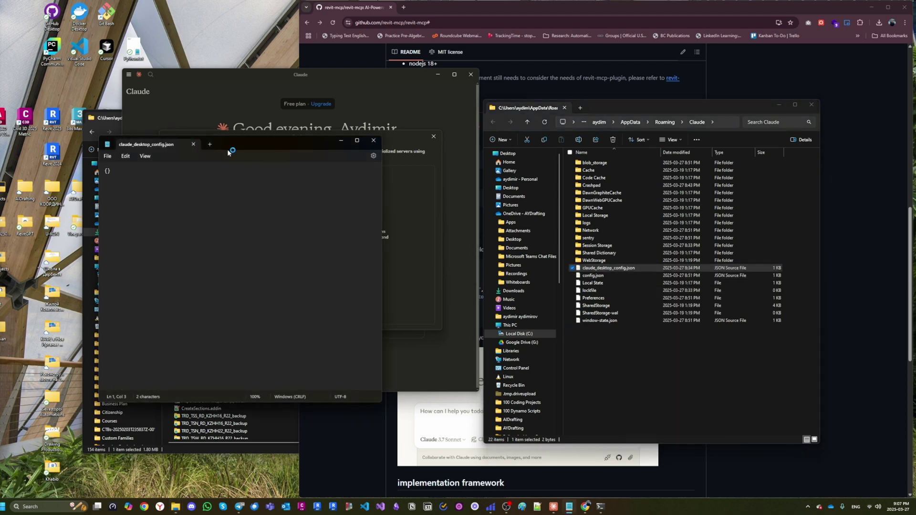
key("ctrl+v")
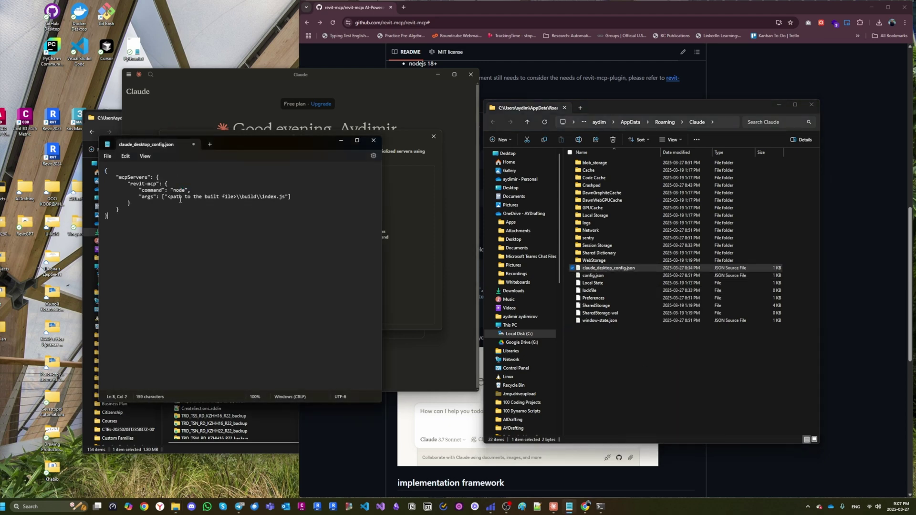
left_click_drag(168, 196, 286, 196)
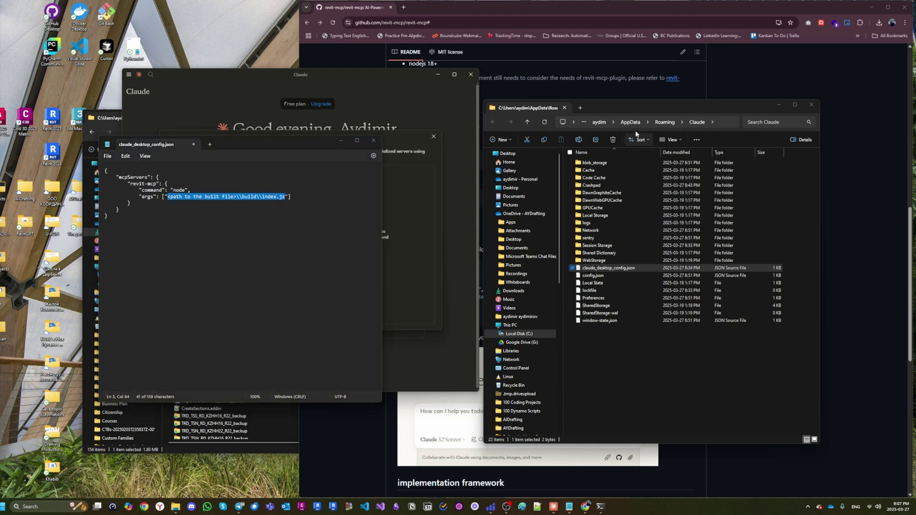
Copy the full path of build\index.js from the revit-mcp folder and reselect the args placeholder.
mouse_move(176, 506)
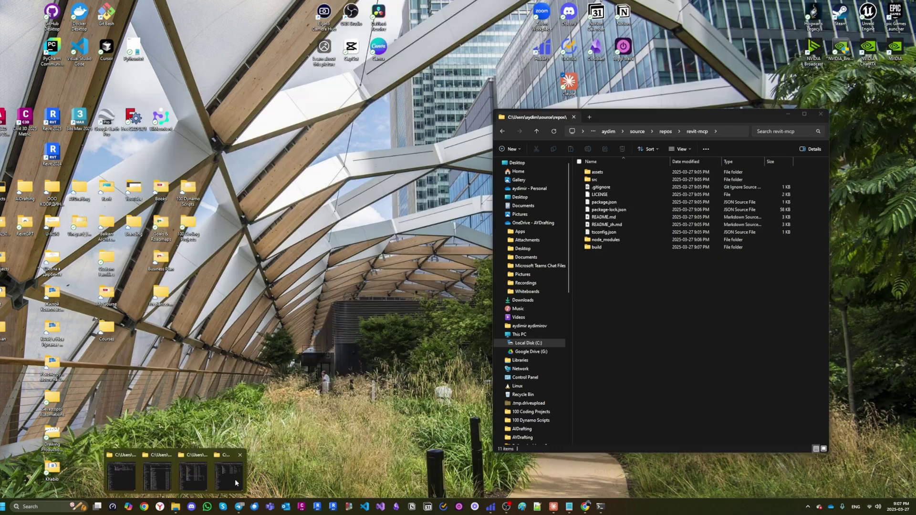
left_click(234, 479)
left_click(682, 313)
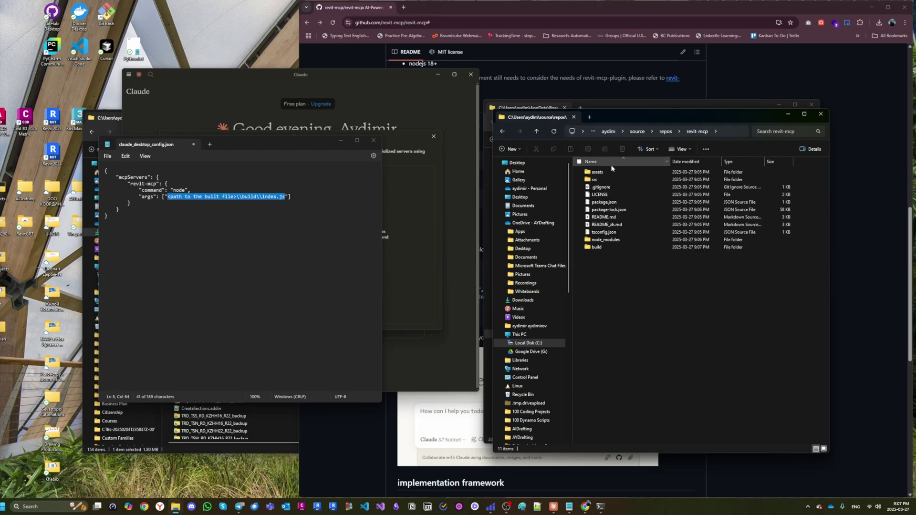
left_click(599, 247)
double_click(599, 247)
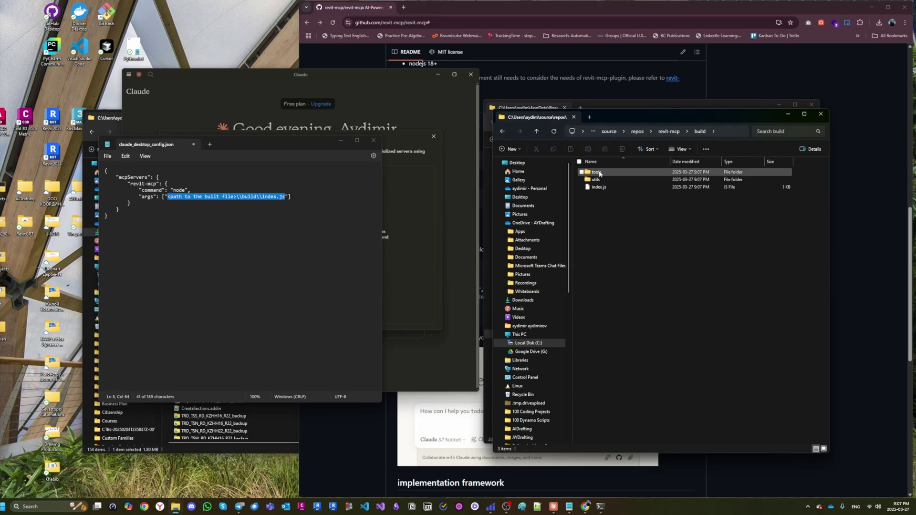
left_click(598, 187)
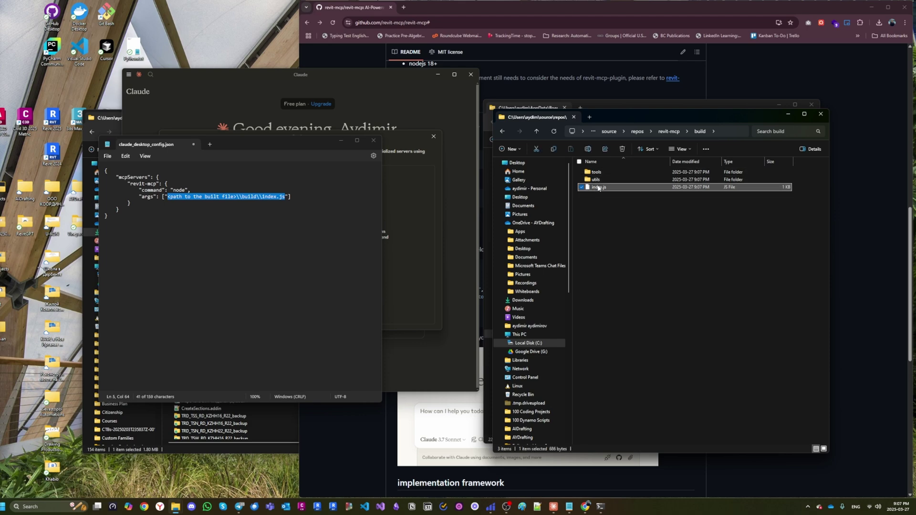
right_click(598, 187)
left_click(643, 267)
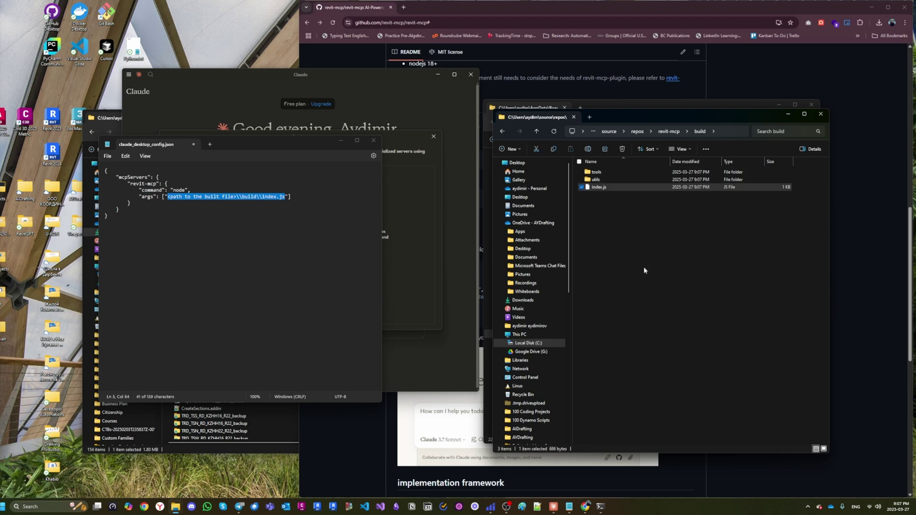
left_click_drag(165, 196, 292, 197)
Paste the index.js path into args and double the backslashes after build, revit-mcp and repos.
key("ctrl+v")
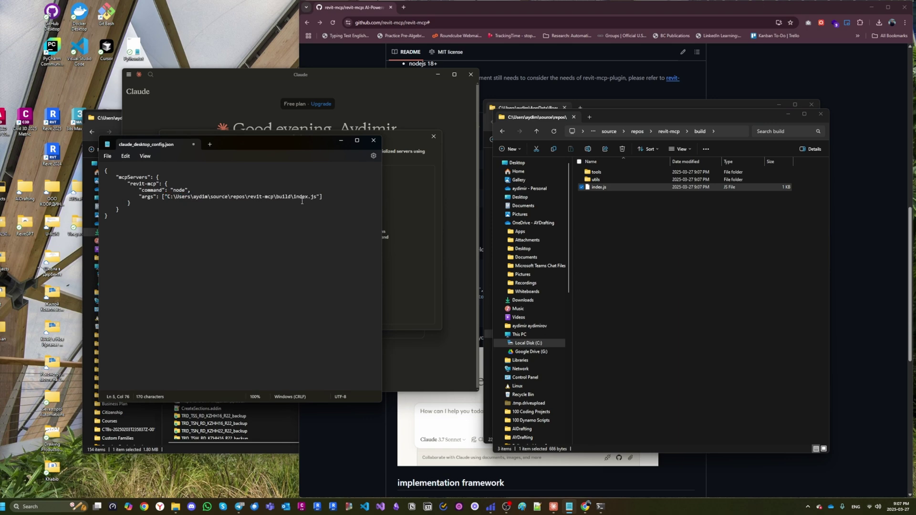
left_click(294, 197)
type("\\")
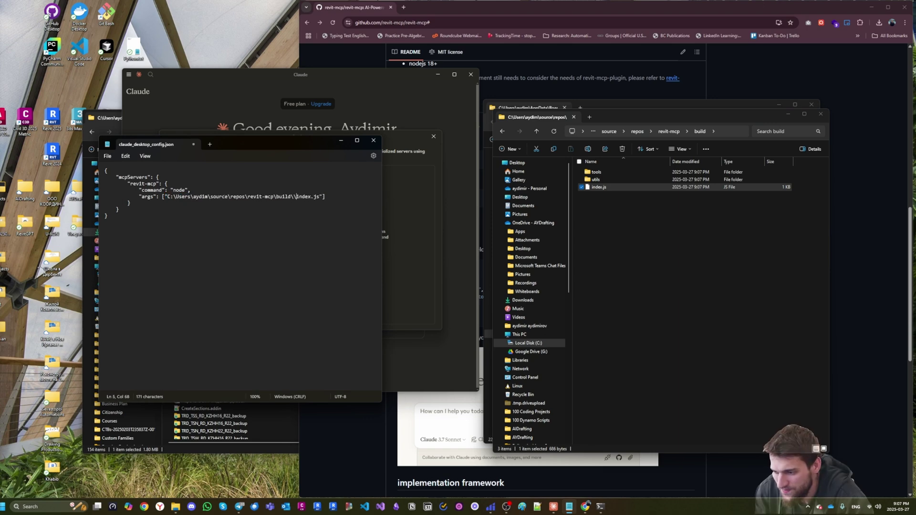
left_click(280, 197)
type("\\")
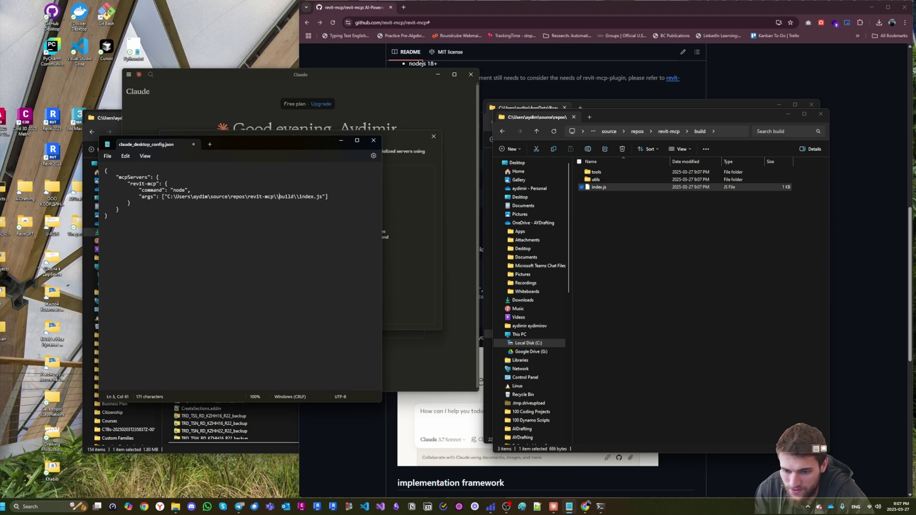
left_click(265, 196)
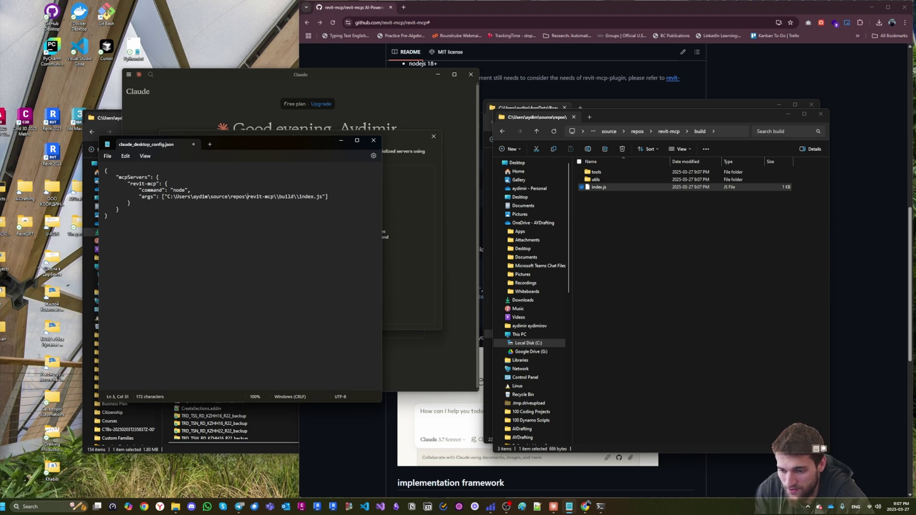
left_click(245, 197)
type("\\")
Double the remaining backslashes after source, Users and C:, then close Notepad.
left_click(231, 197)
type("\\")
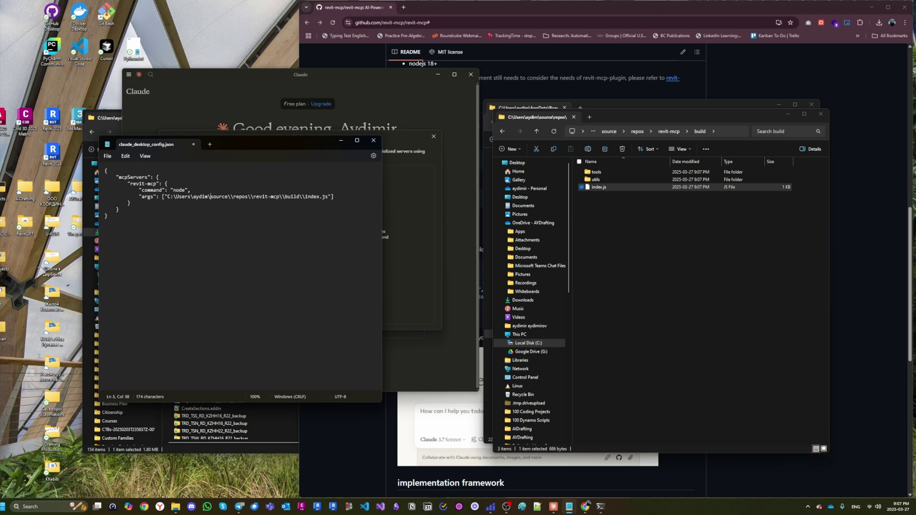
type("\\\\")
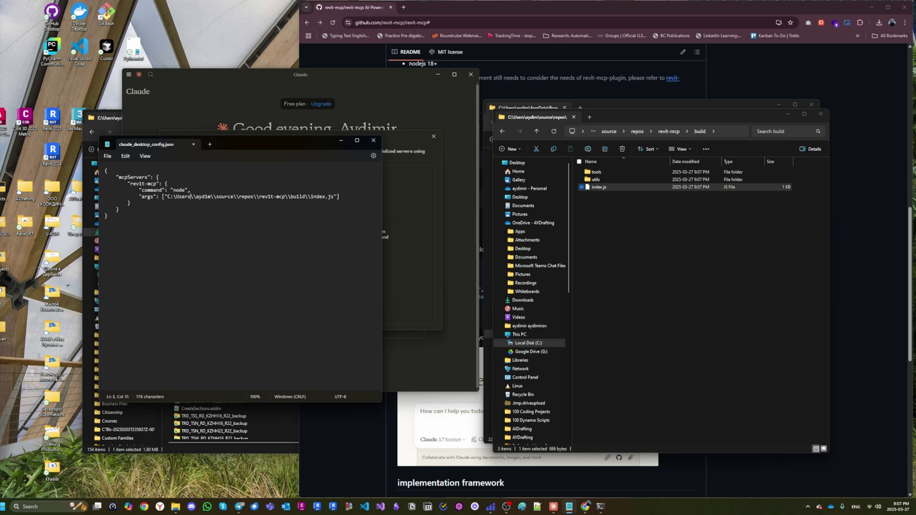
left_click(179, 196)
type("\\")
double_click(179, 190)
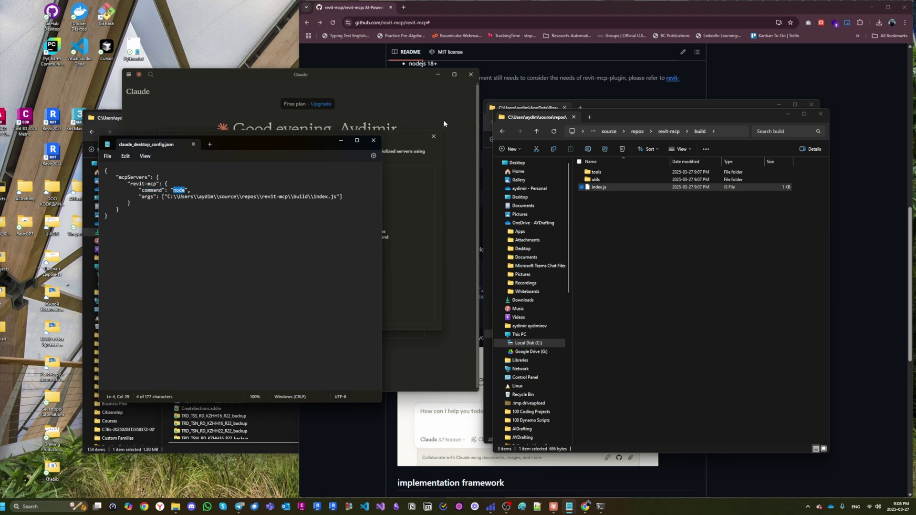
left_click(373, 140)
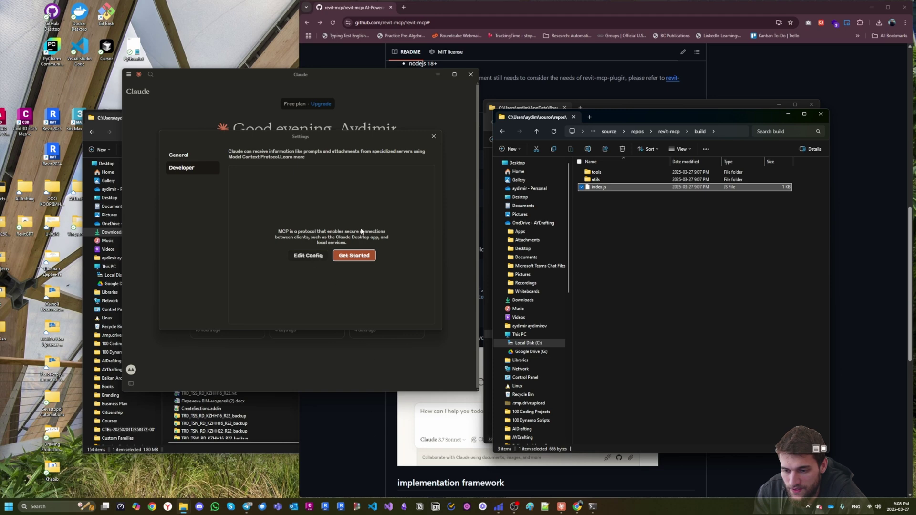
Close Claude, then end its remaining process in Task Manager filtered by 'clau'.
left_click(433, 137)
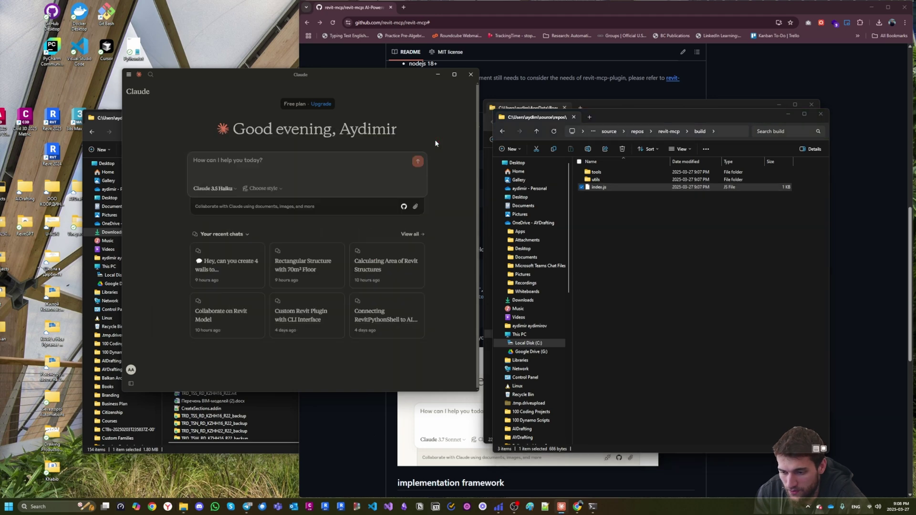
left_click(472, 75)
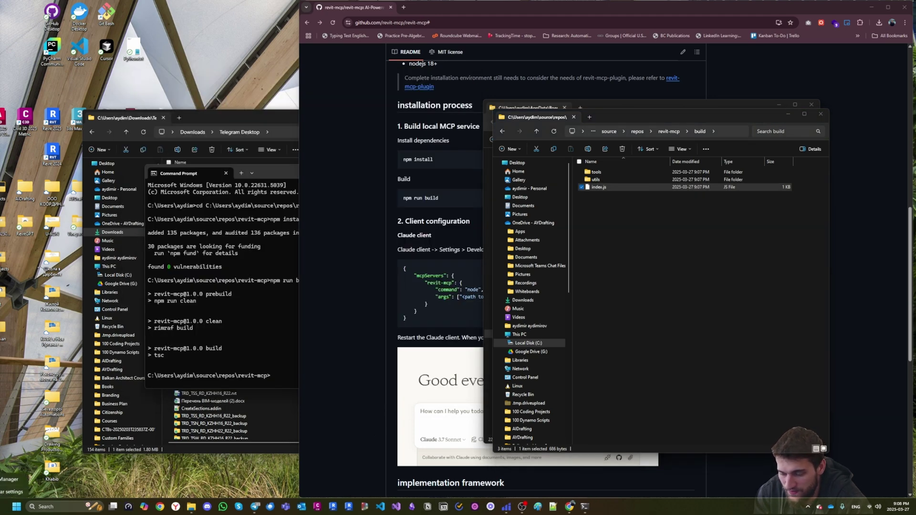
left_click(12, 478)
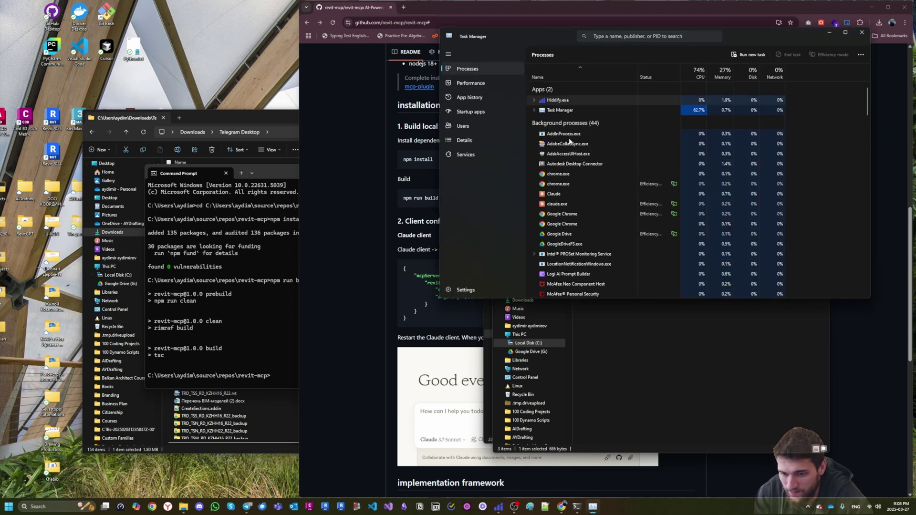
left_click(643, 40)
type("clau")
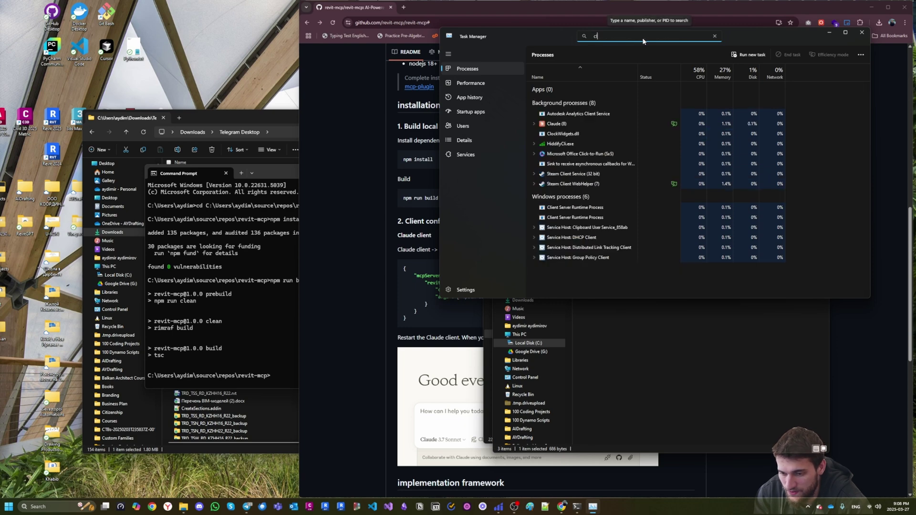
right_click(554, 115)
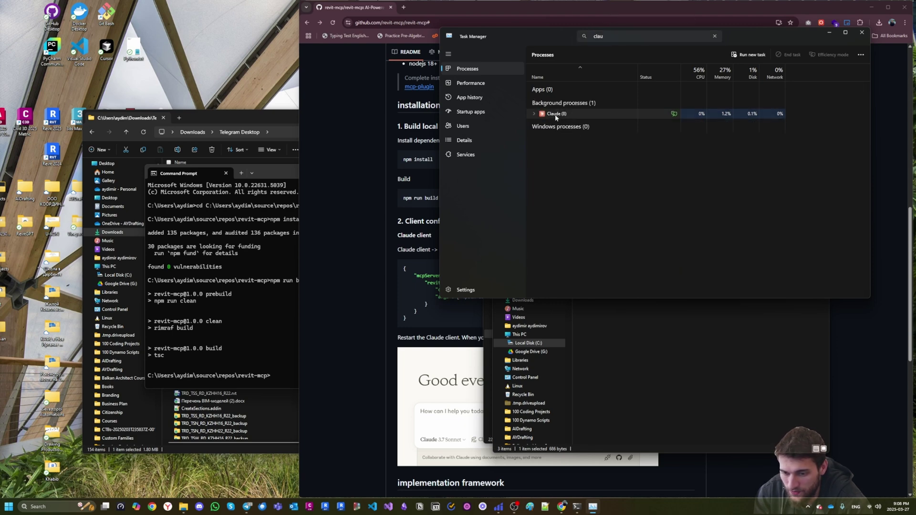
left_click(575, 136)
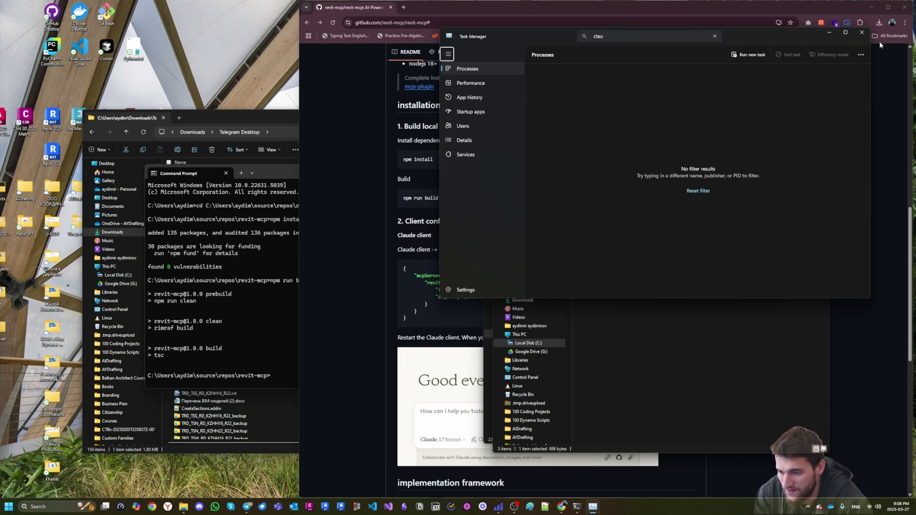
Close Task Manager and minimize the File Explorer windows.
left_click(862, 33)
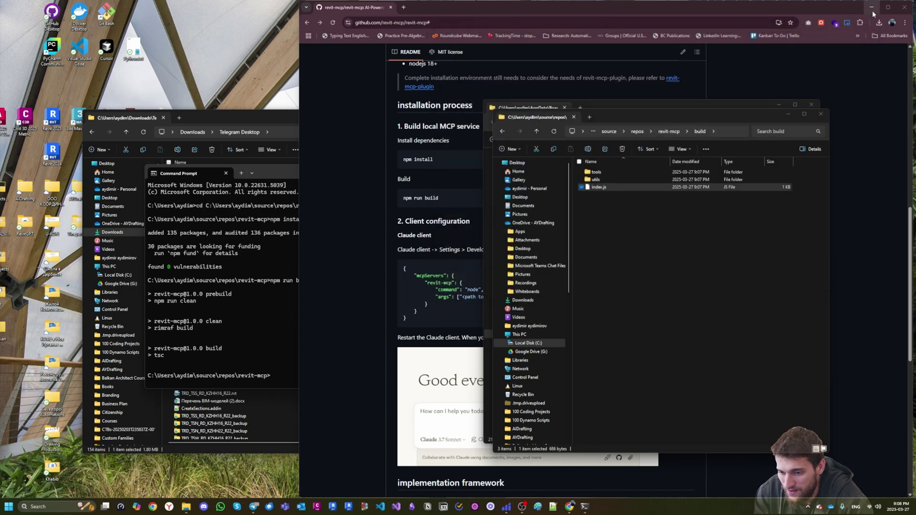
left_click(788, 116)
left_click(777, 104)
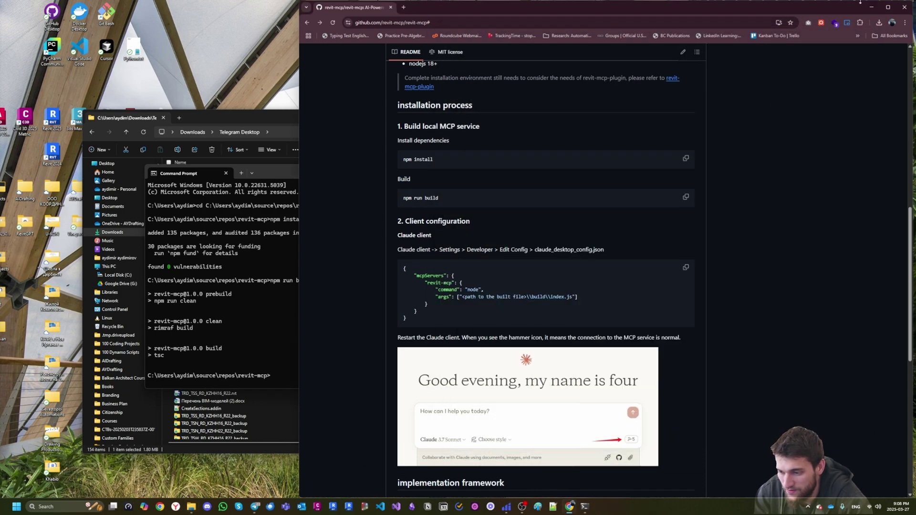
Clear the desktop by closing the browser, Command Prompt and Downloads folder windows.
left_click(873, 7)
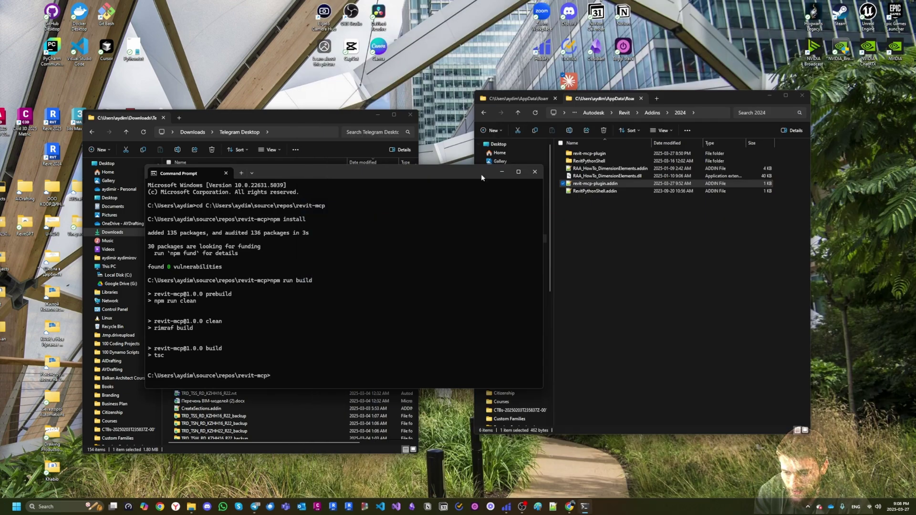
left_click(534, 171)
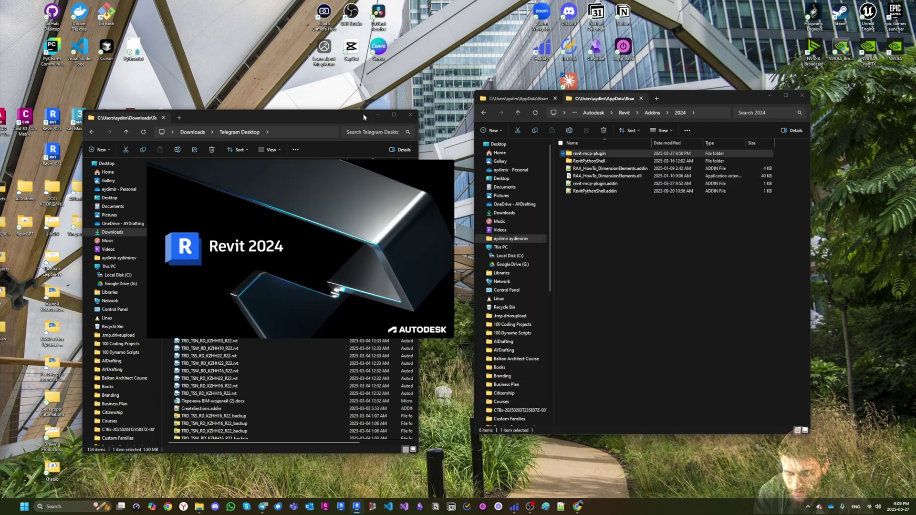
left_click_drag(328, 116, 319, 93)
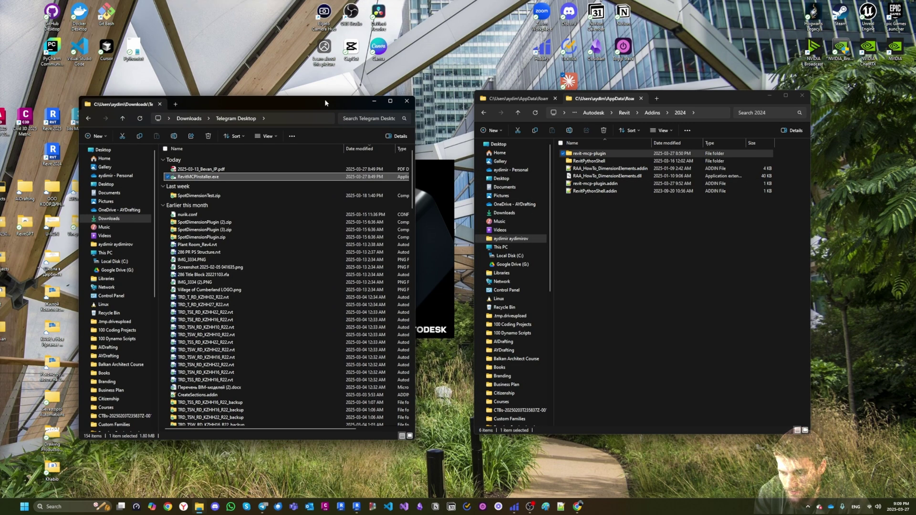
left_click(400, 93)
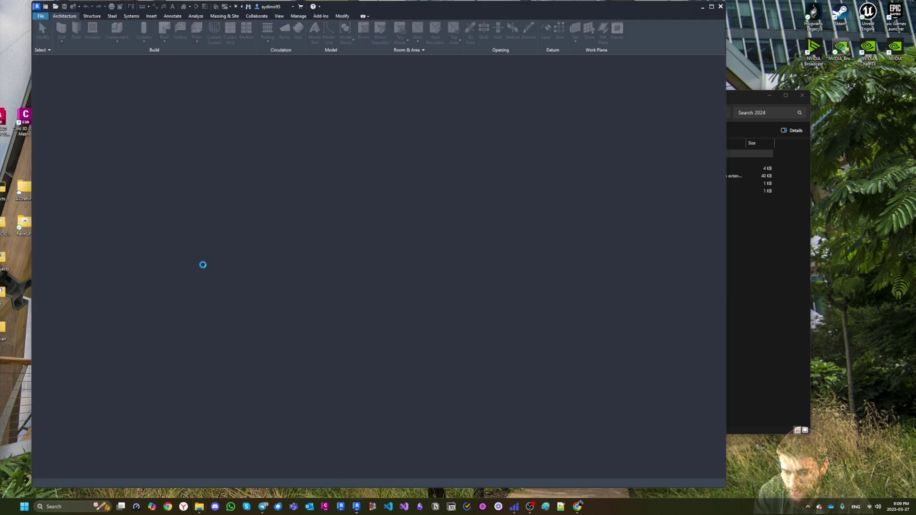
Always load the unsigned MCP add-in and create a new empty Revit project.
left_click(309, 268)
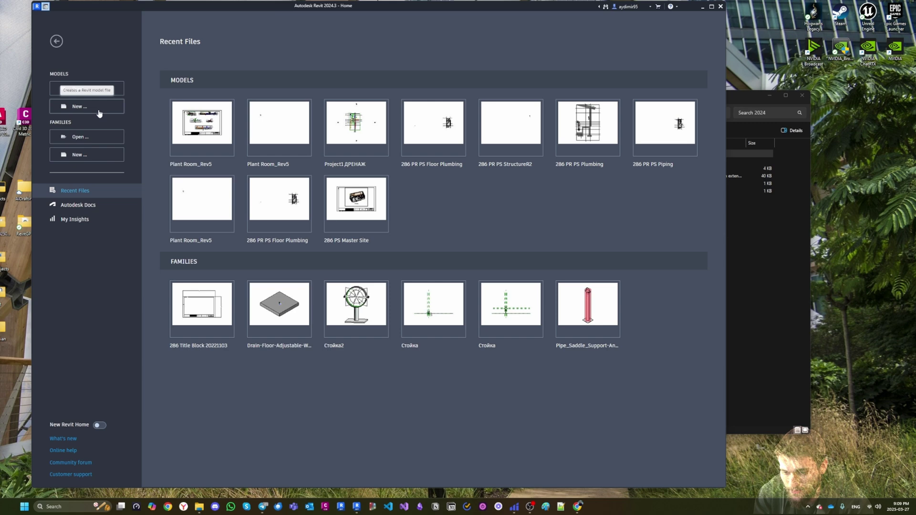
left_click(99, 107)
key("Return")
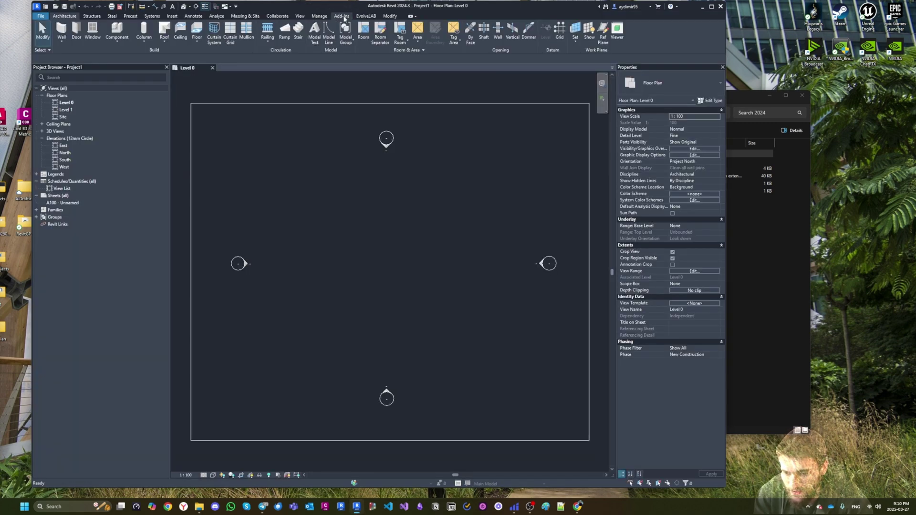
Start the Claude MCP Switch server with firewall access allowed, then minimize Revit.
left_click(342, 16)
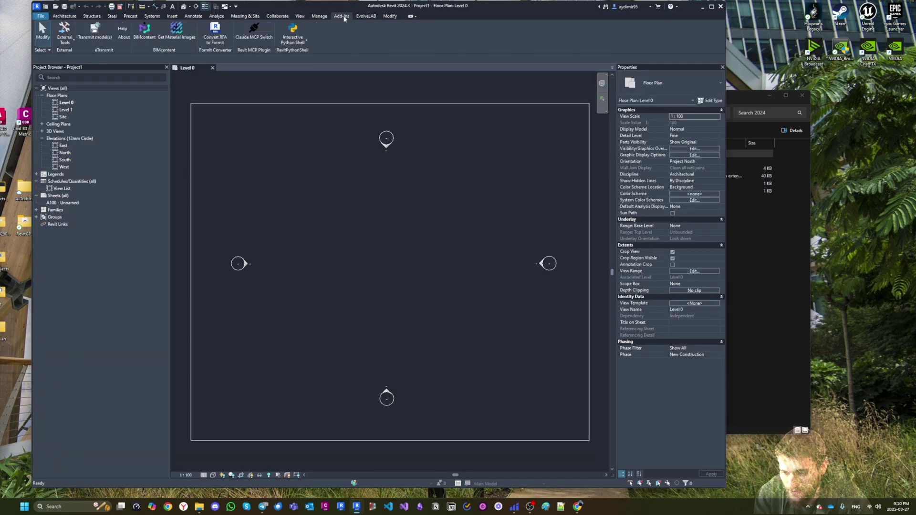
left_click(246, 41)
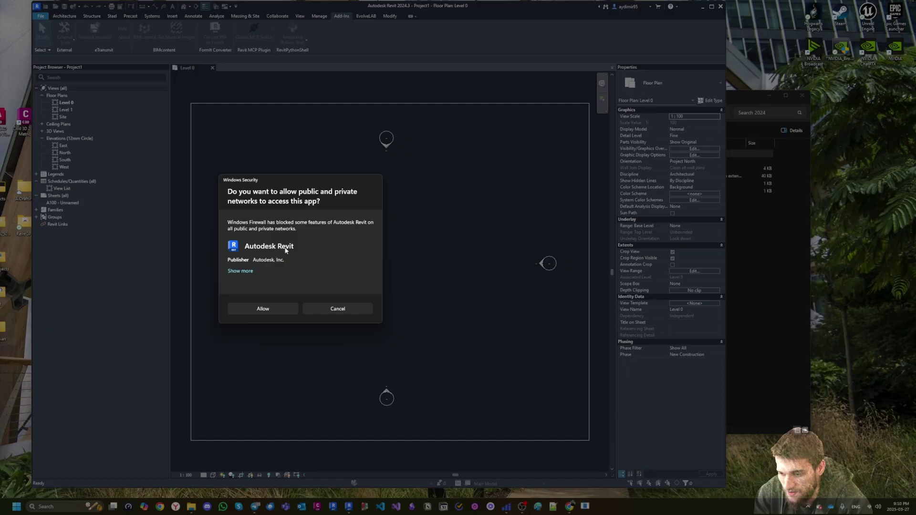
left_click(272, 312)
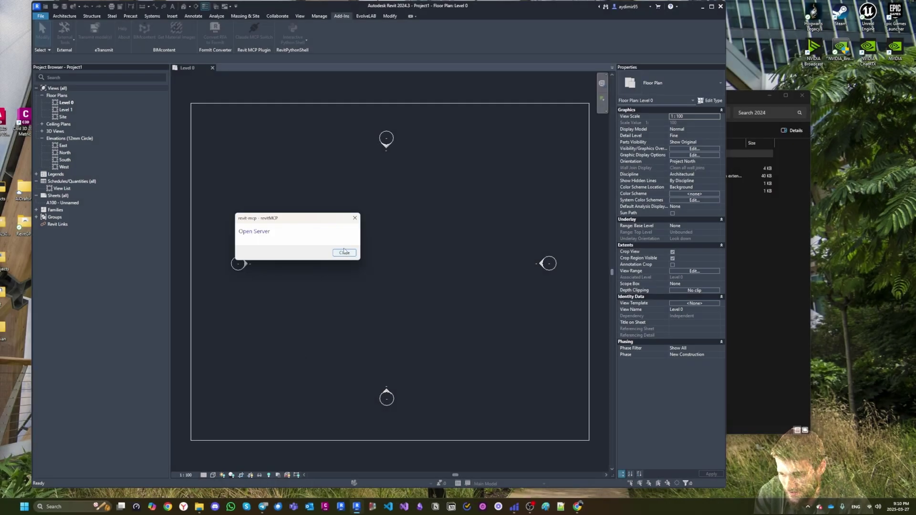
left_click(344, 253)
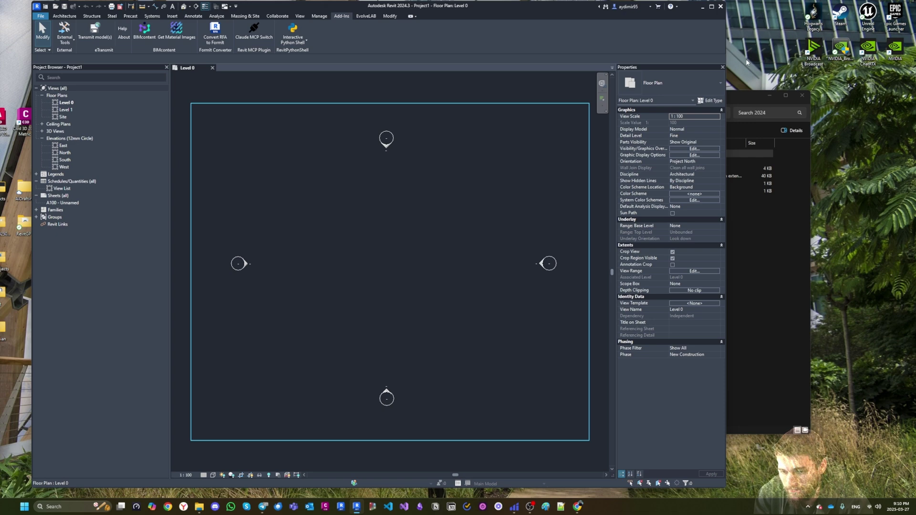
left_click(699, 6)
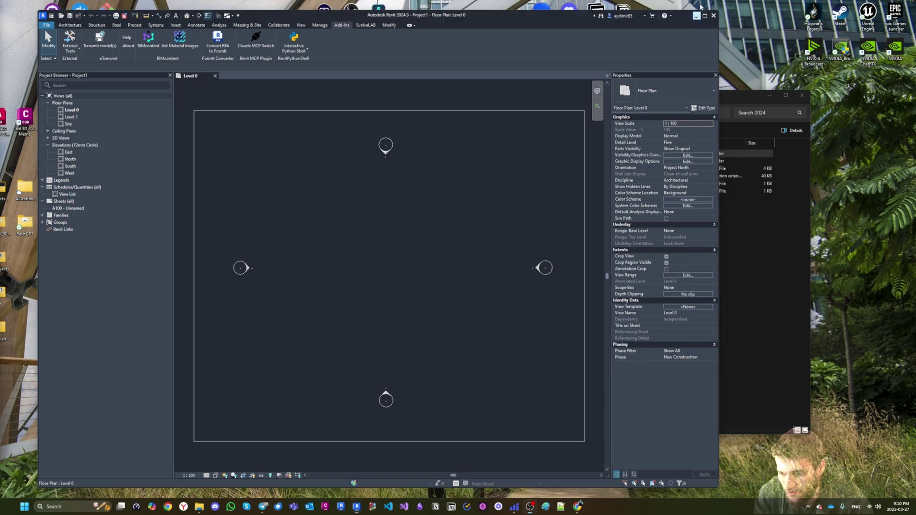
Launch Claude Desktop and read the color_elements and create_point_based_element tool entries.
double_click(578, 81)
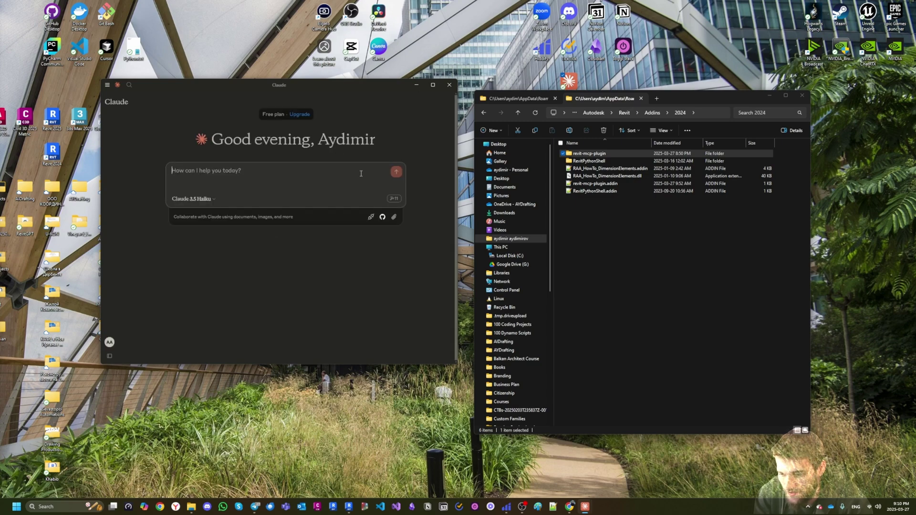
left_click(395, 199)
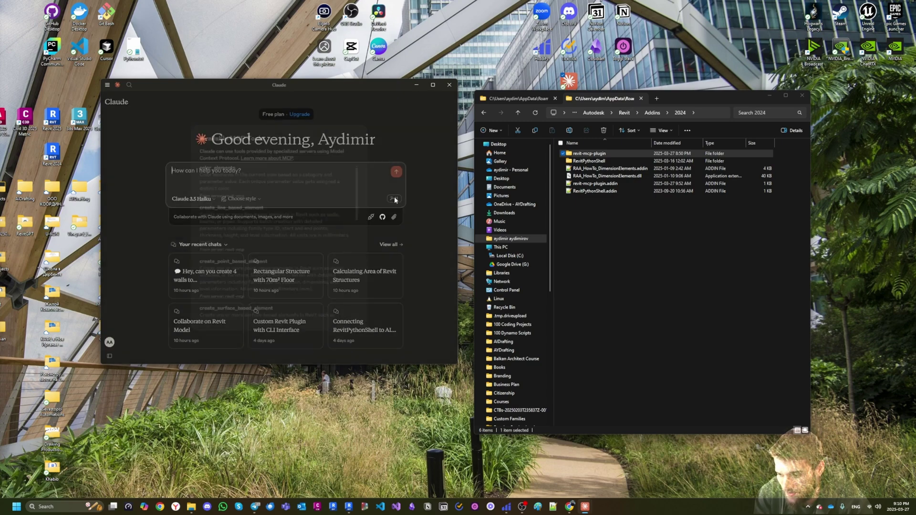
left_click_drag(198, 168, 272, 186)
scroll(214, 192, "down", 1)
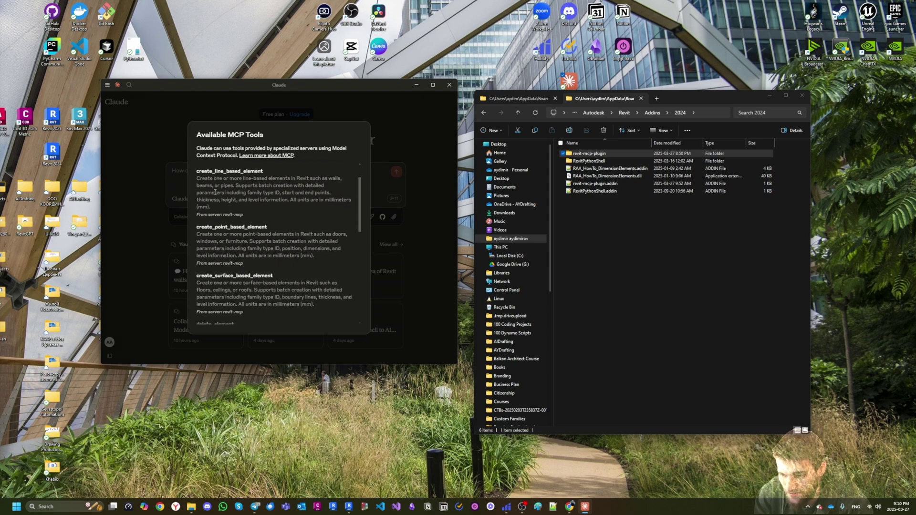
left_click_drag(194, 171, 253, 205)
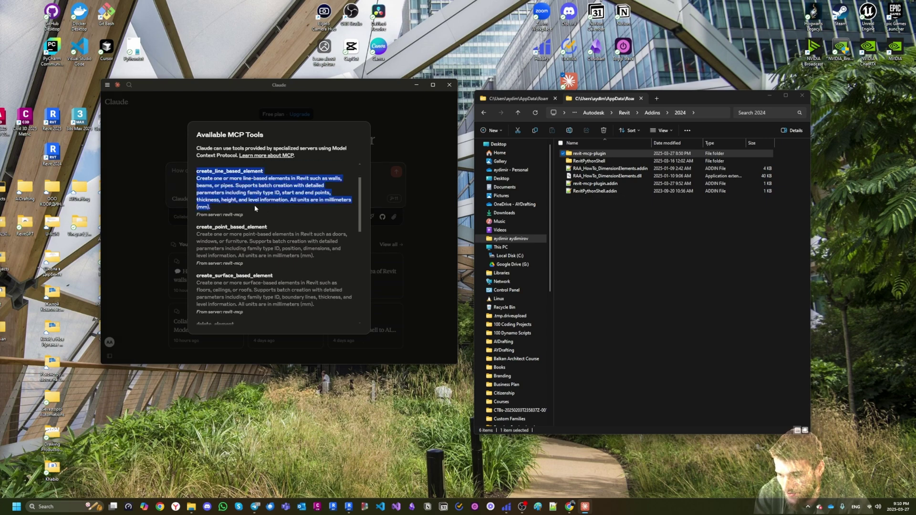
scroll(254, 205, "down", 1)
left_click_drag(194, 190, 270, 228)
Scroll through the remaining revit-mcp tool descriptions, then close the tools list.
scroll(270, 228, "down", 1)
left_click_drag(195, 203, 239, 243)
scroll(238, 243, "down", 1)
left_click_drag(195, 216, 229, 232)
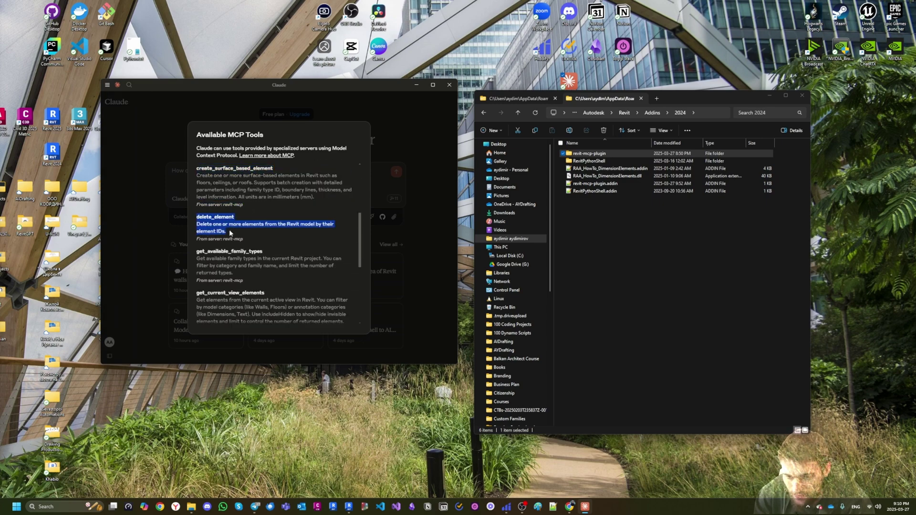
scroll(229, 232, "down", 2)
left_click_drag(196, 179, 273, 204)
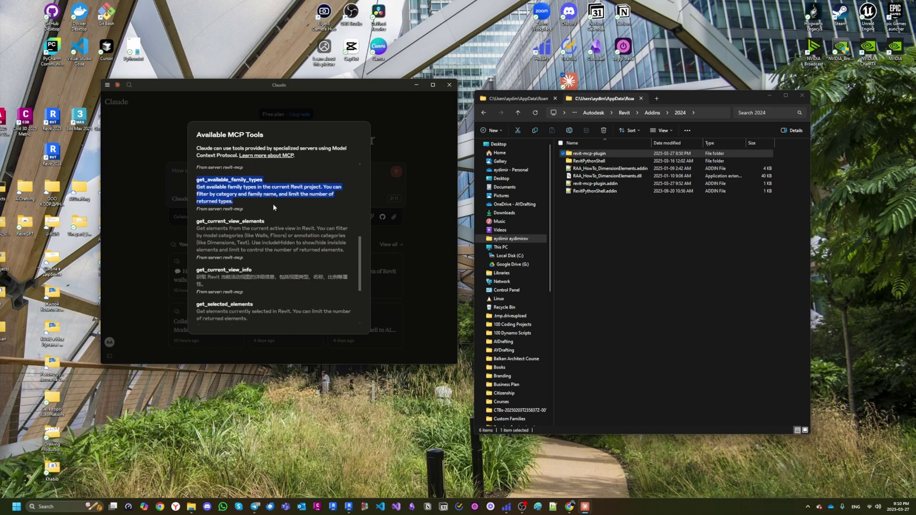
left_click(273, 204)
left_click(392, 135)
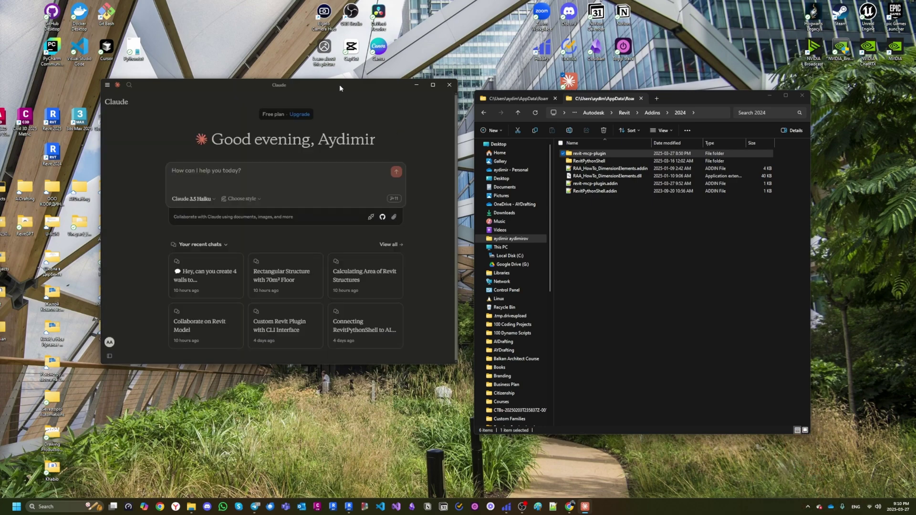
Send the request for four 8,370 mm Basic Walls from Level 0, allowing revit-mcp's tools.
left_click_drag(339, 85, 821, 95)
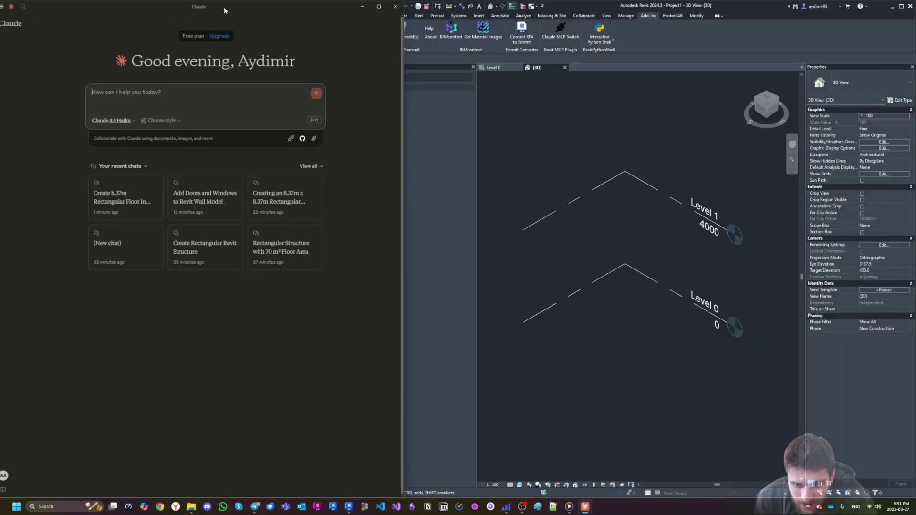
type("Hi, Let's Create a rectangular structure in Revit with sides of 8.37 meters (8,370 mm) Total floor area: 70 m² (8.37m x 8.37m) Wall height: from Level 0 to Level 1 Wall type: Basic Wall Starting point: (0,0,0) Walls created in a clockwise direction starting from the x-axis")
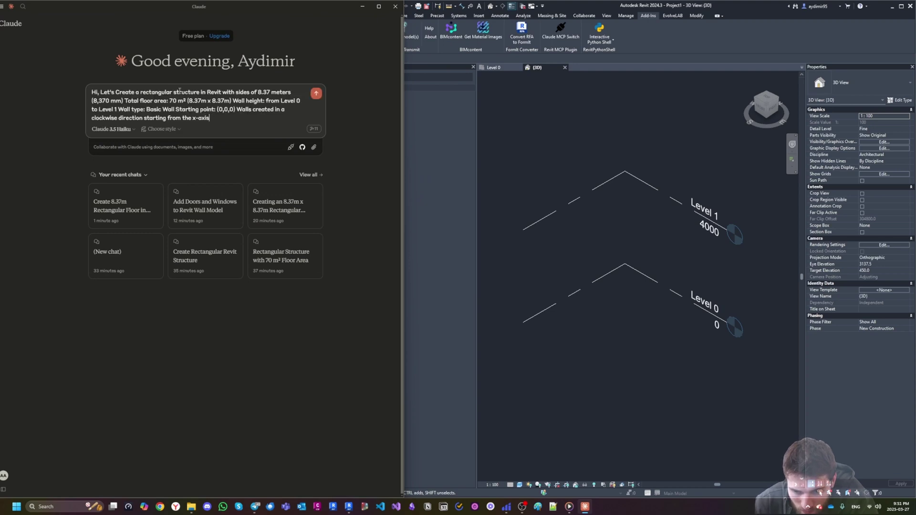
key("ctrl+a")
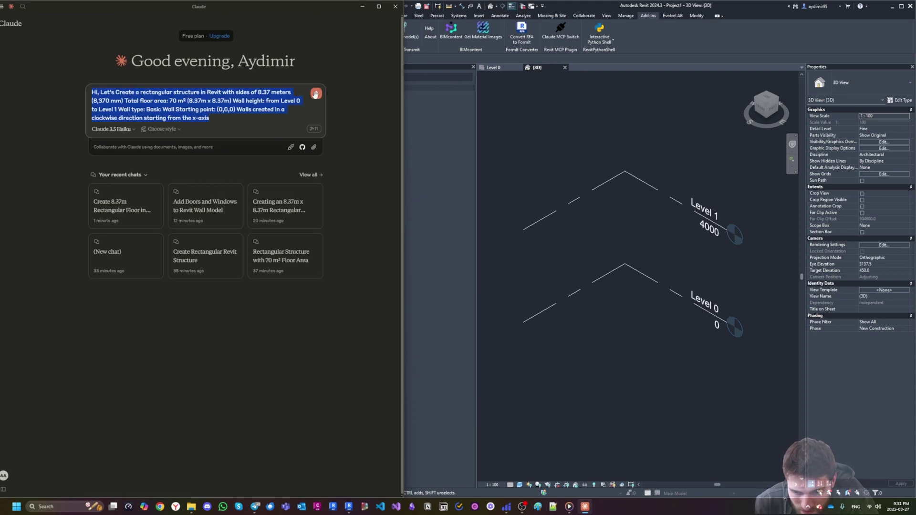
key("Return")
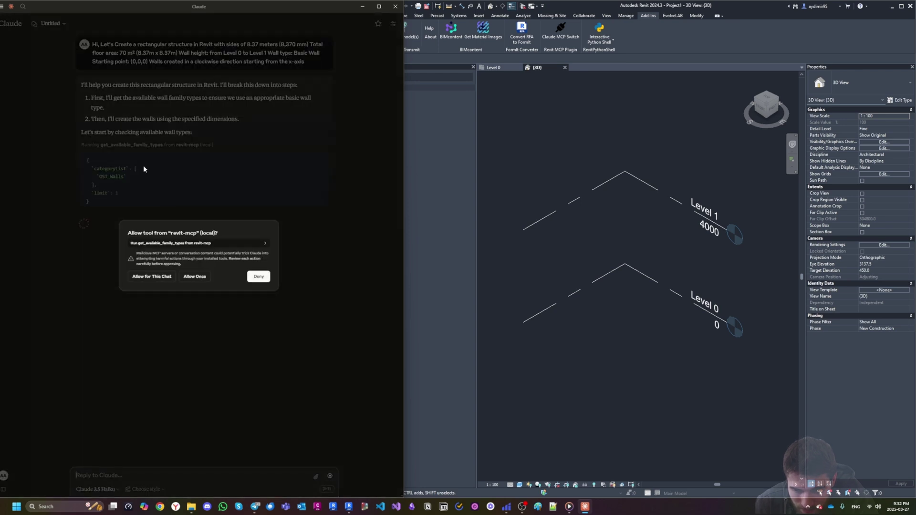
left_click(151, 278)
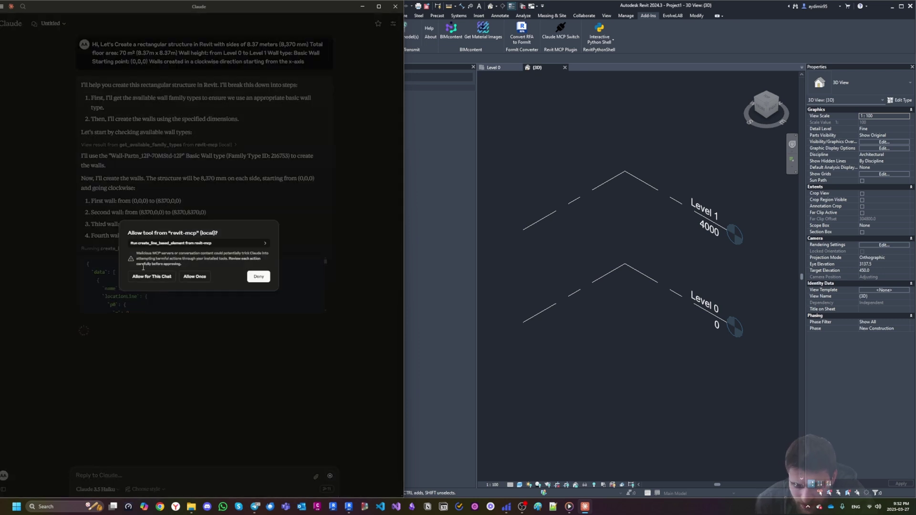
left_click(143, 276)
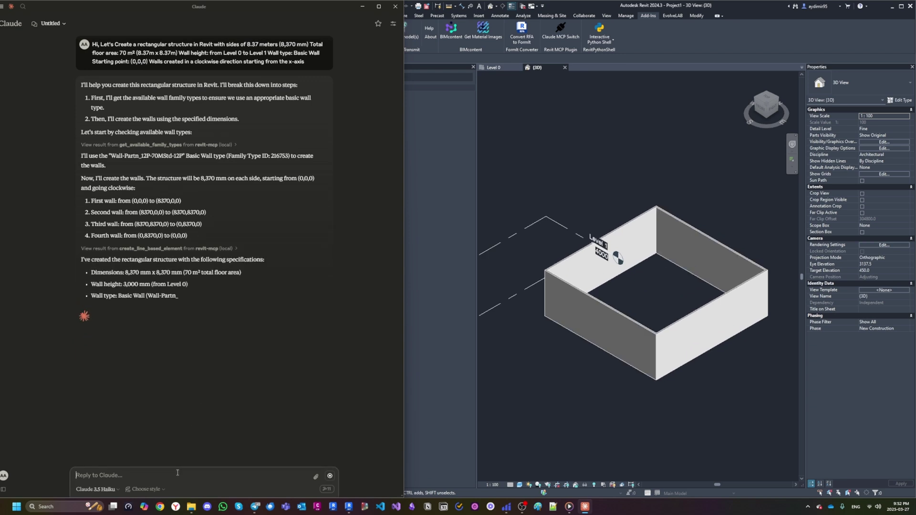
Ask Claude 'Let's color those walls red' and allow the color_elements tool to run.
type("Let's color ")
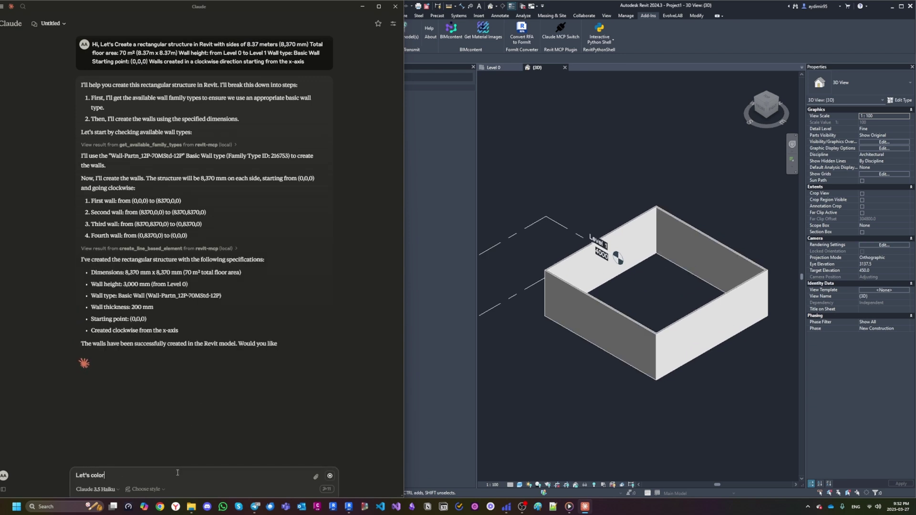
type("those walls red")
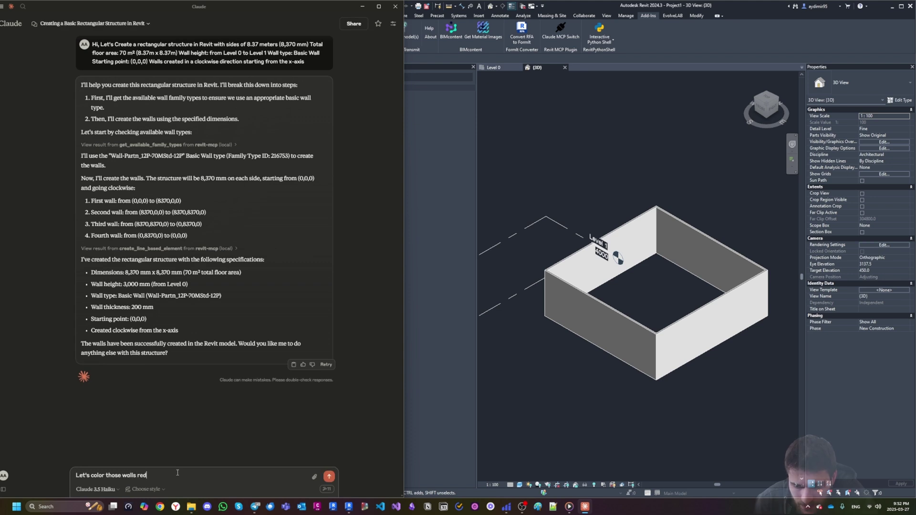
key("Return")
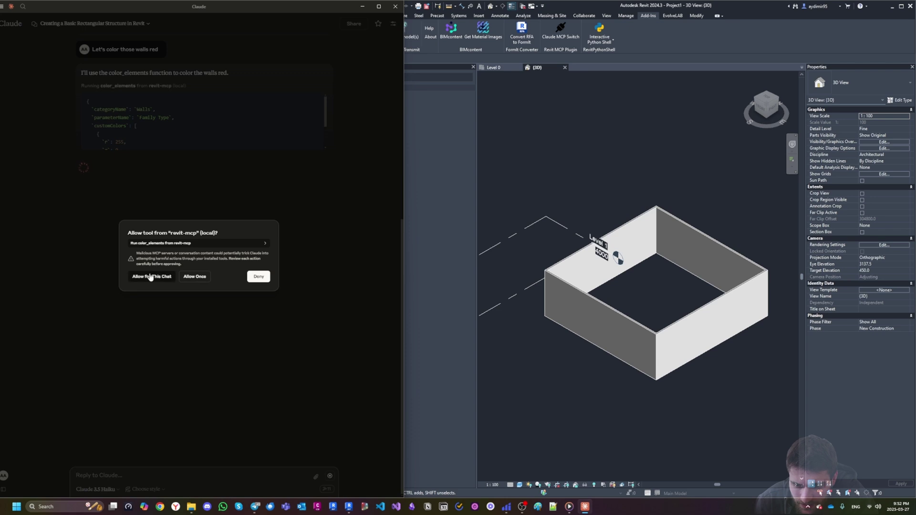
left_click(150, 276)
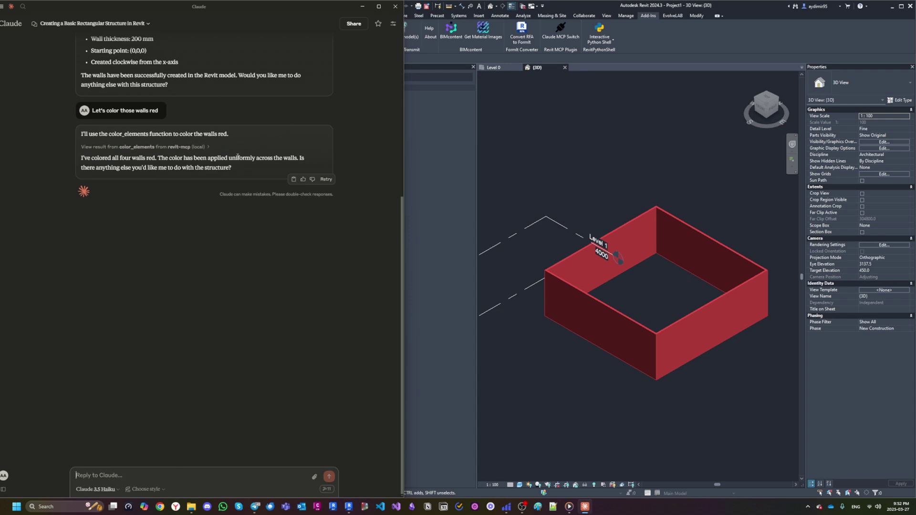
left_click_drag(256, 158, 164, 167)
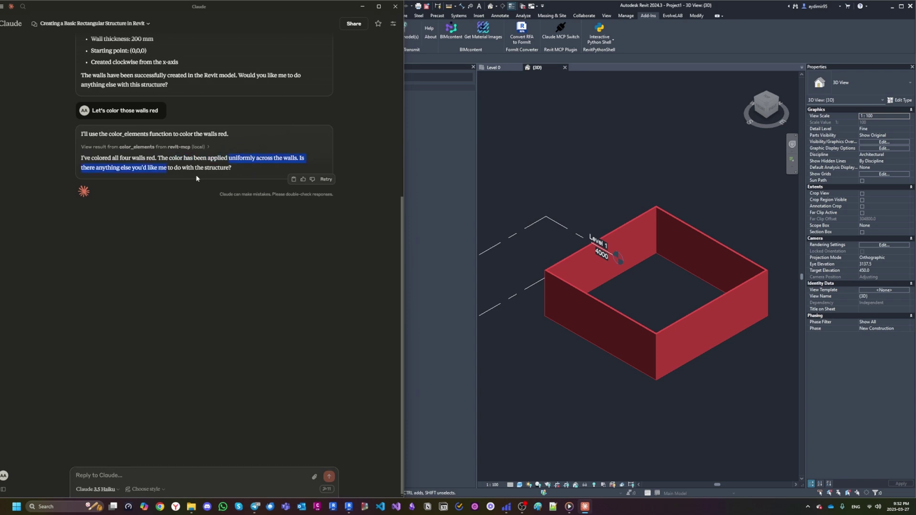
left_click(174, 247)
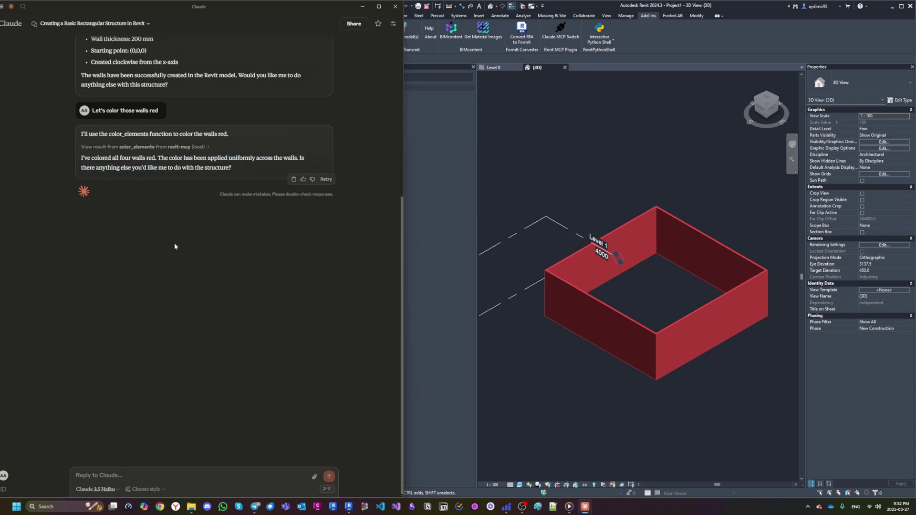
Request a door on the selected front-left wall and allow create_point_based_element to place it.
left_click(119, 470)
type("add a door in the middle")
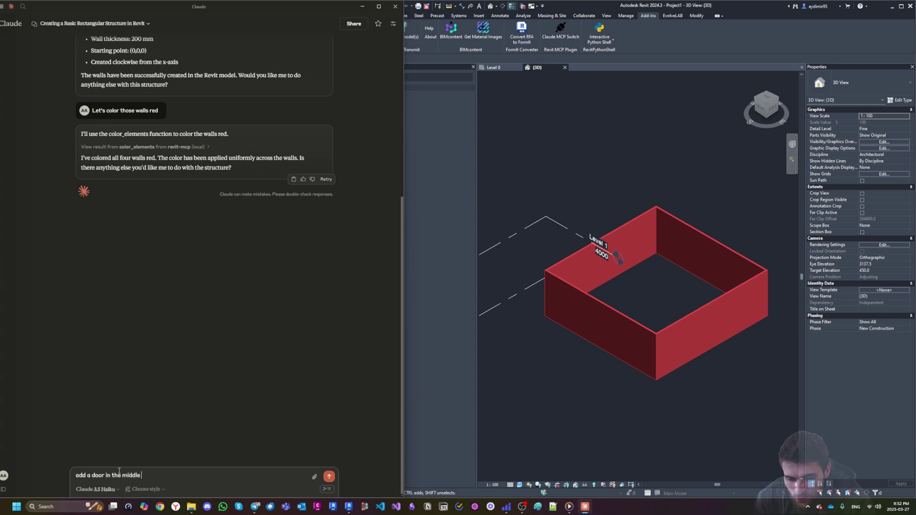
type("selected wall")
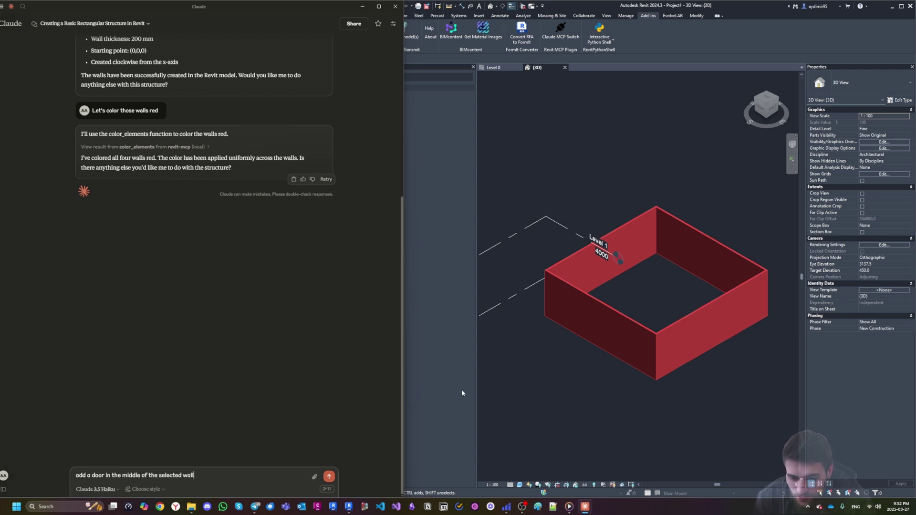
left_click(616, 295)
left_click(584, 303)
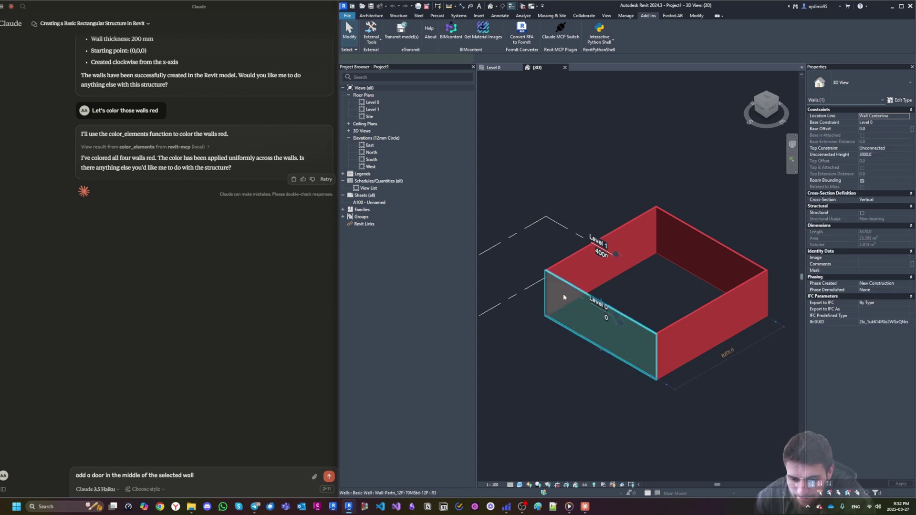
left_click(329, 475)
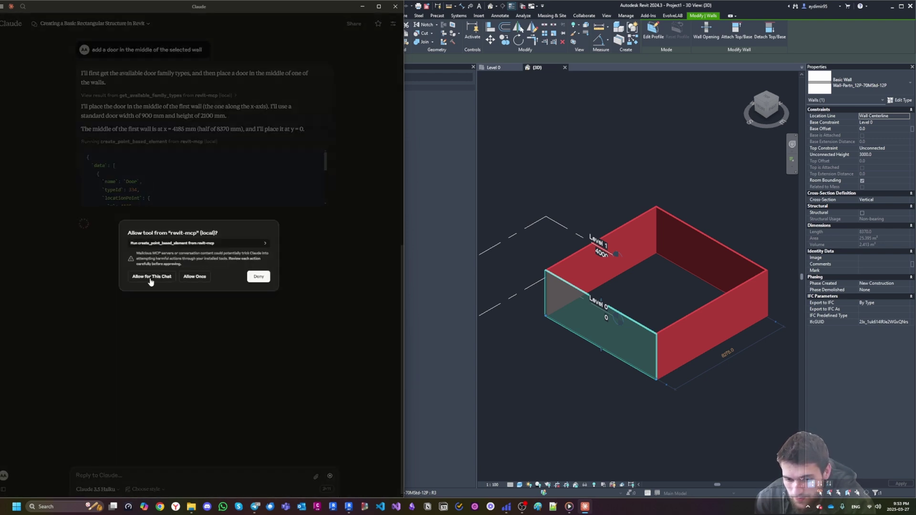
left_click(150, 277)
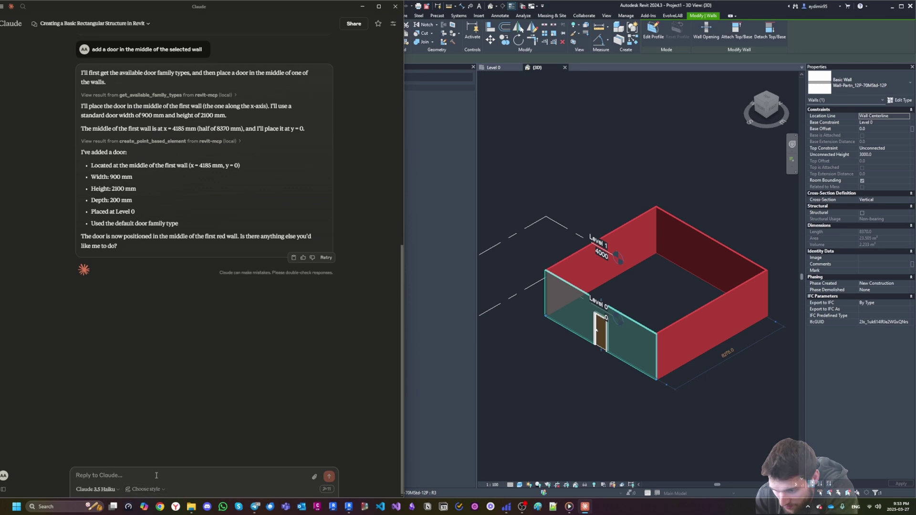
Ask Claude 'let's create windows on the sides' and dismiss the Revit pop-up dialog.
type("let's create windows on the sides")
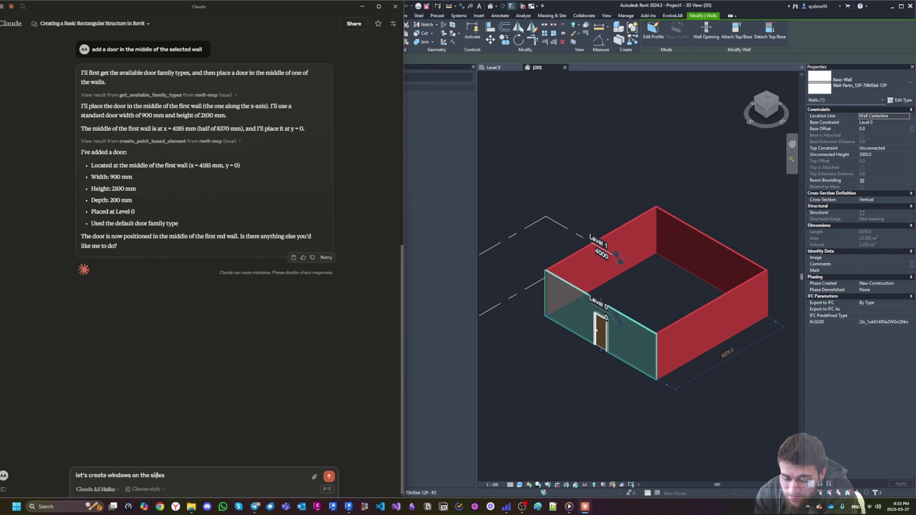
key("Return")
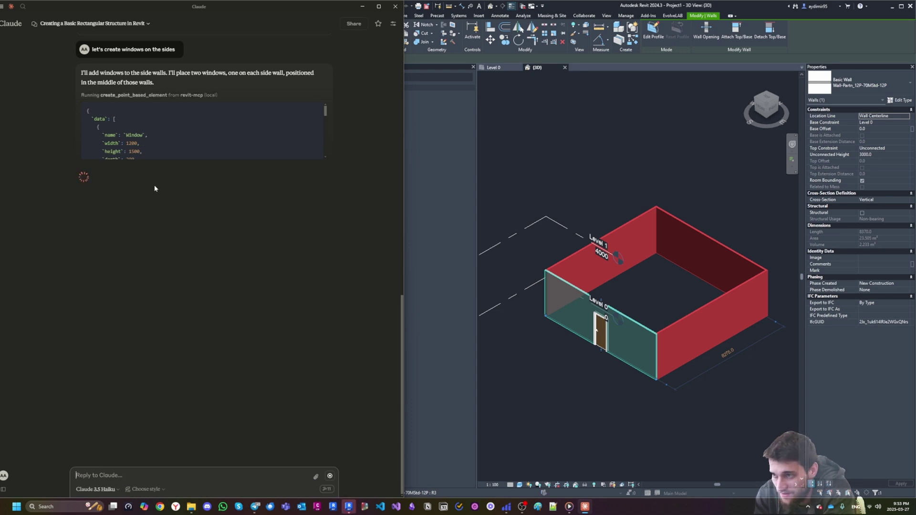
left_click(575, 284)
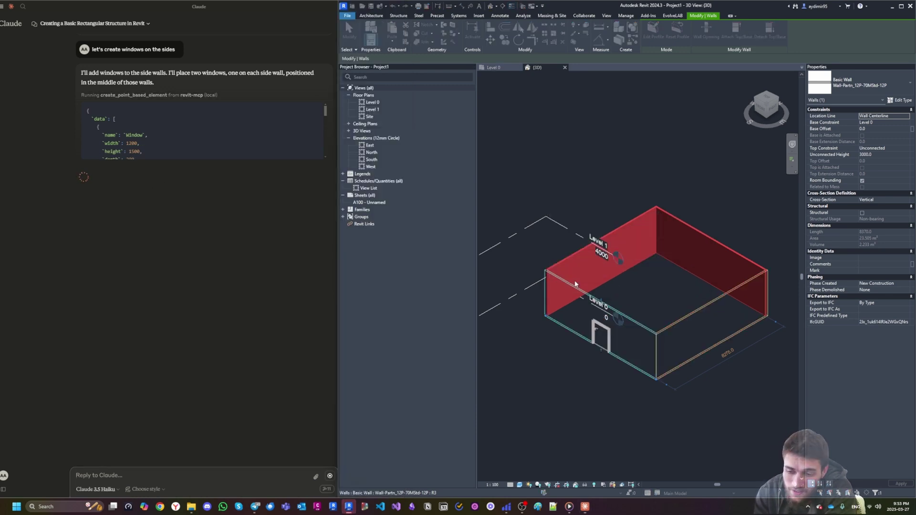
left_click(575, 284)
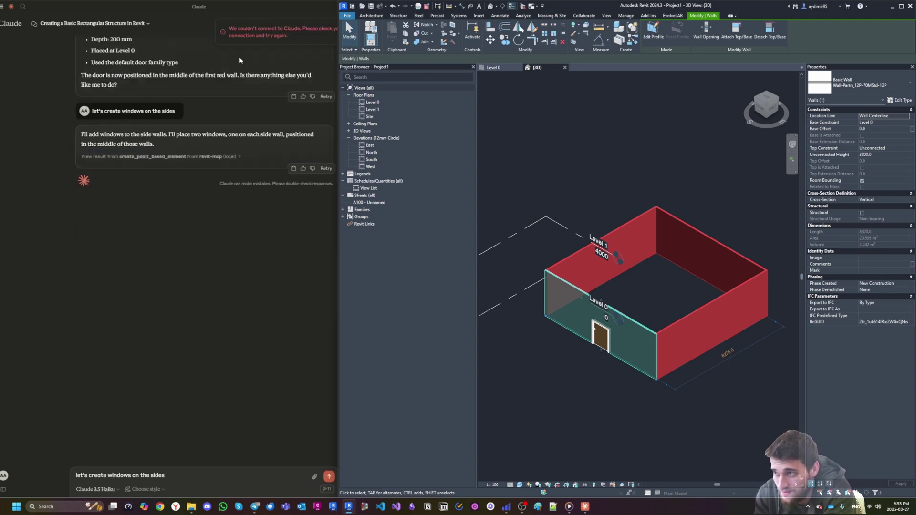
Deselect the wall, close the three connection error notices, and launch Google Chrome.
left_click(261, 34)
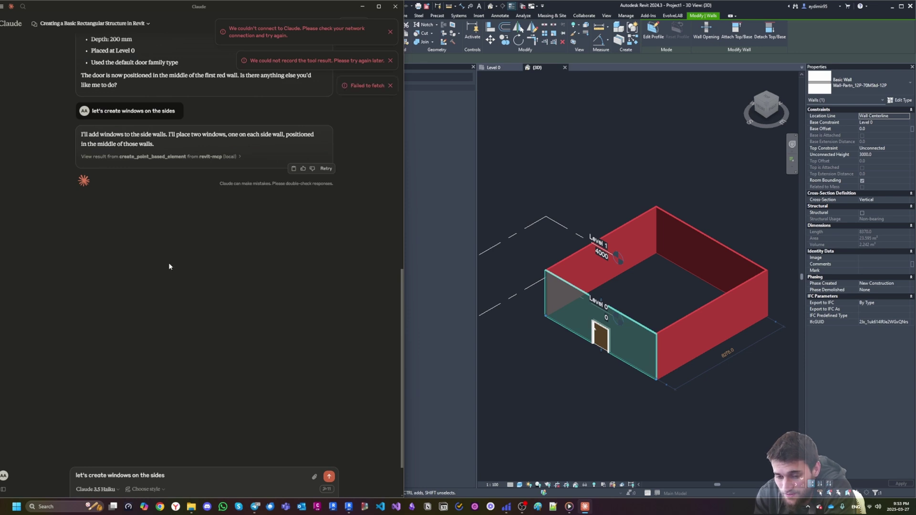
left_click(527, 382)
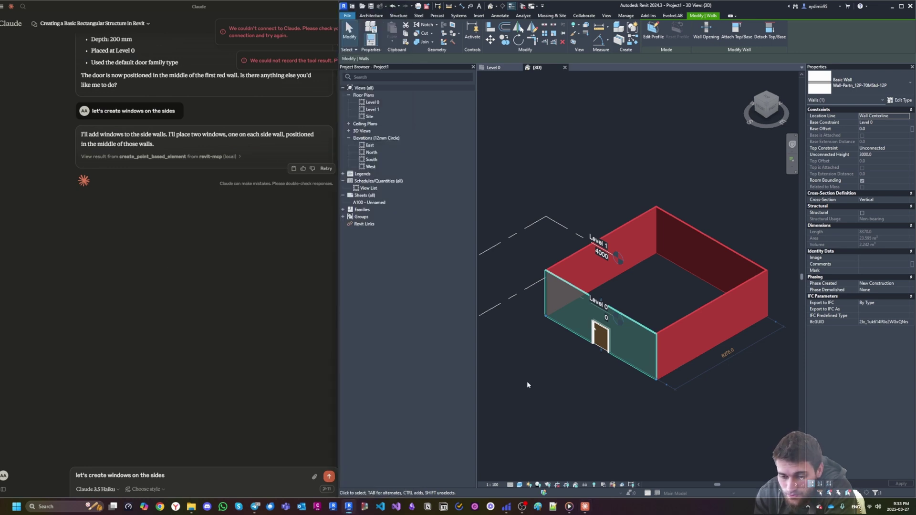
left_click(215, 372)
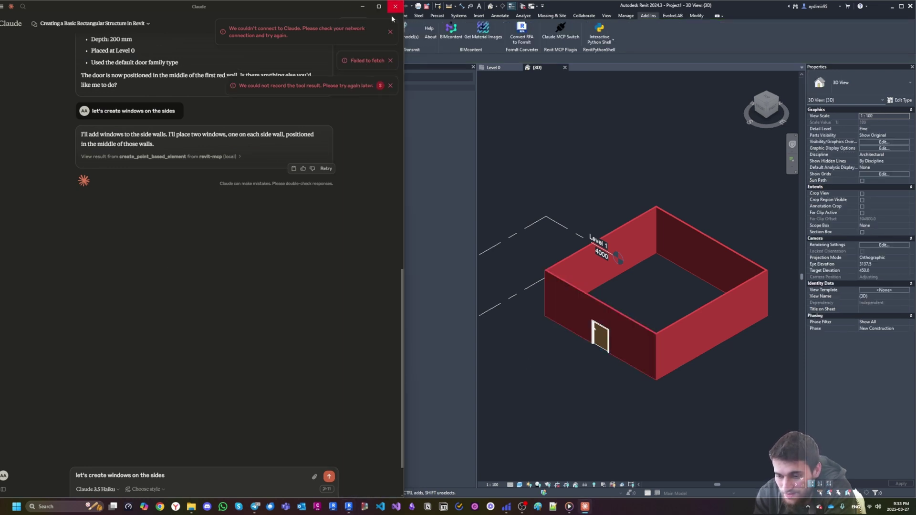
left_click(390, 86)
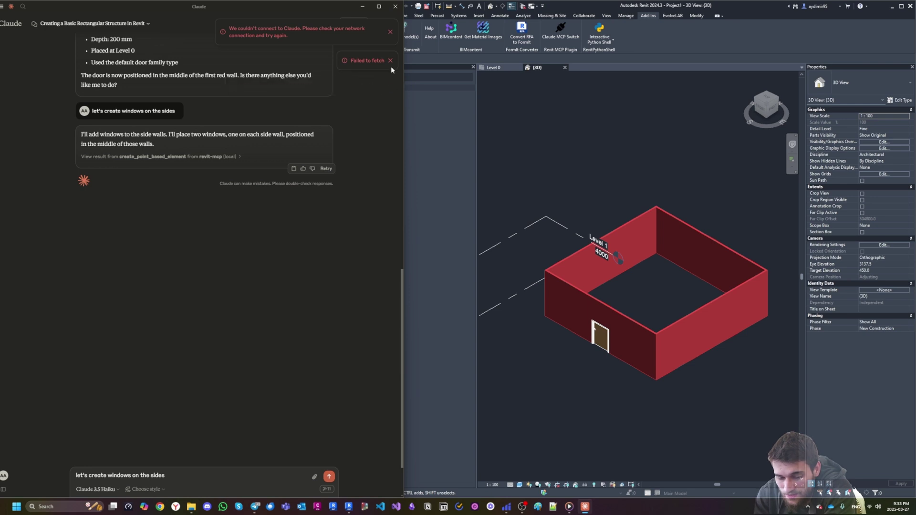
left_click(390, 61)
left_click(391, 32)
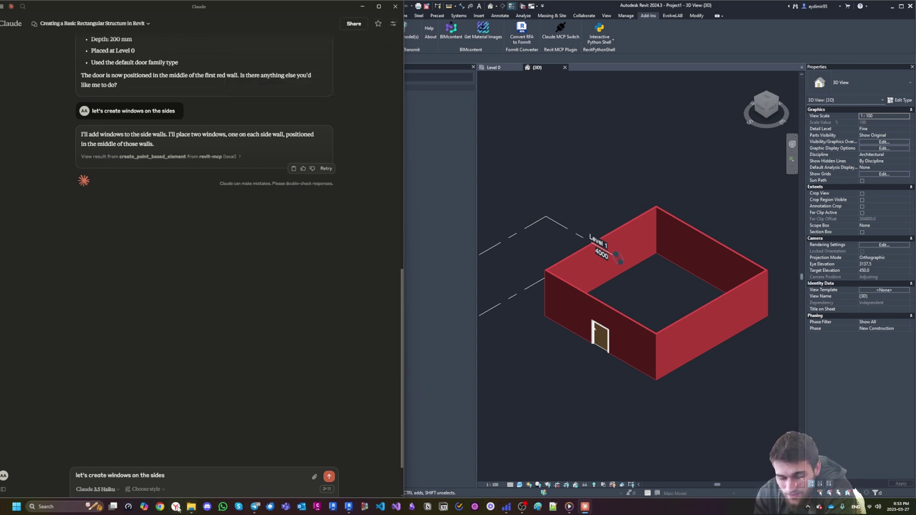
left_click(160, 507)
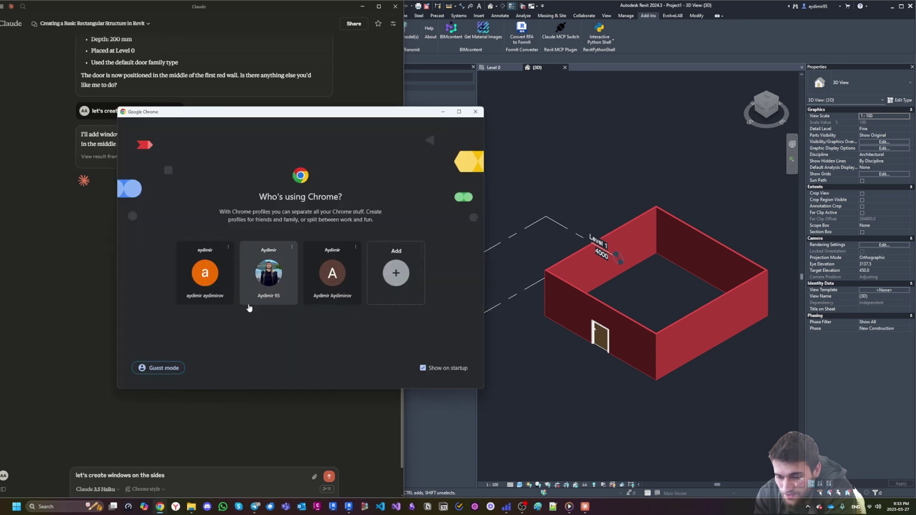
Pick a Chrome profile and run the 'internet speed test yandex' search to check the connection.
left_click(261, 288)
left_click(249, 23)
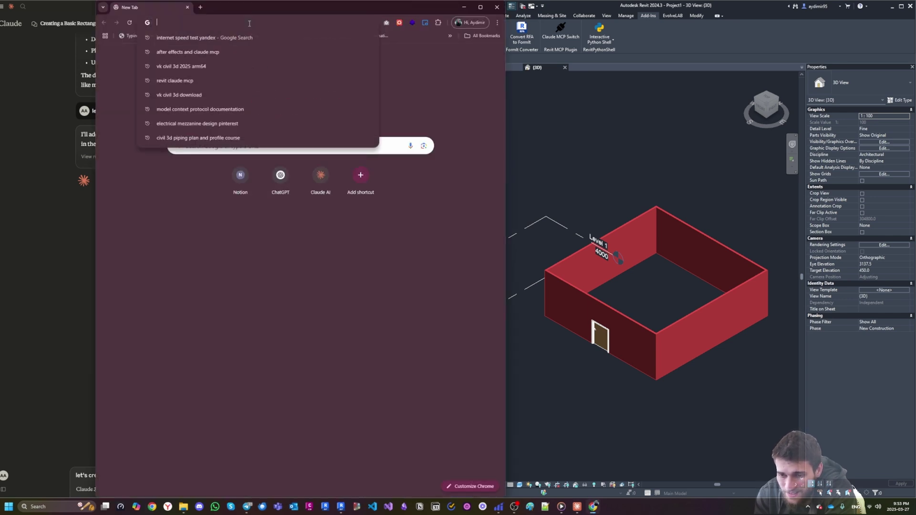
left_click(261, 38)
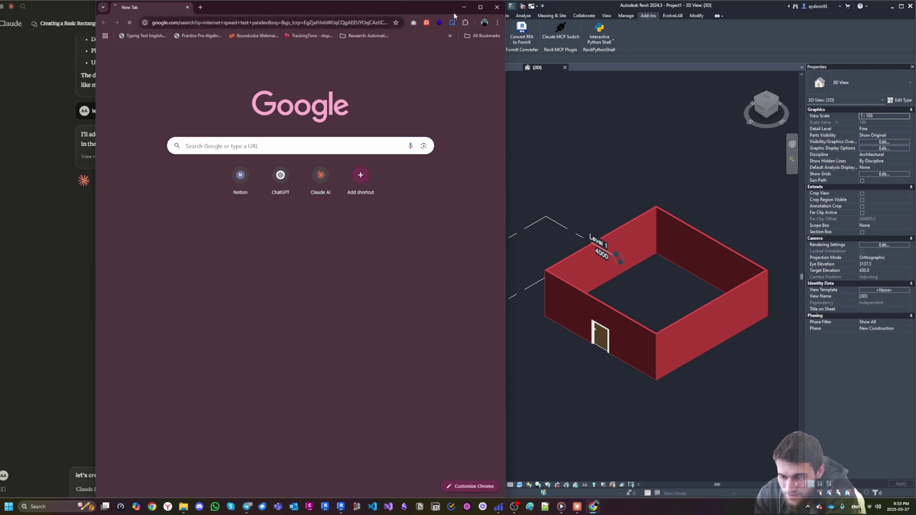
left_click(498, 507)
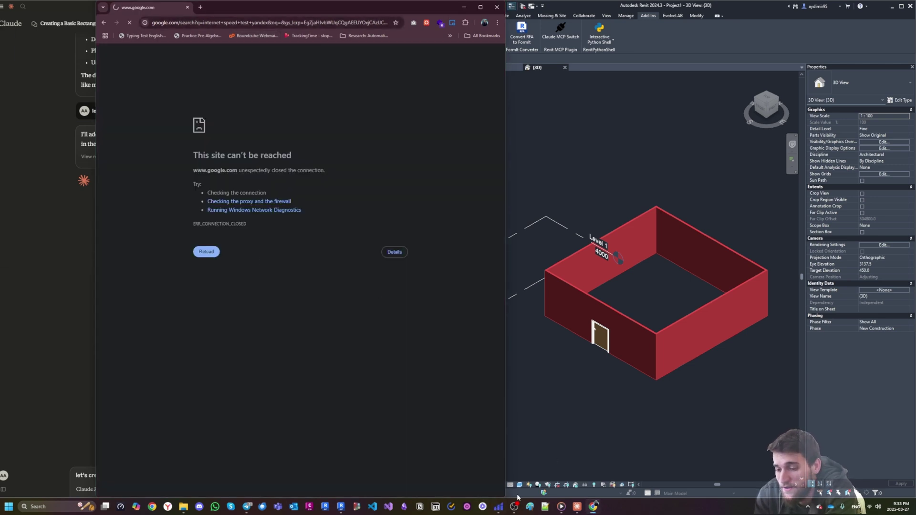
Close the browser with the failed page and the VPN window.
left_click(497, 6)
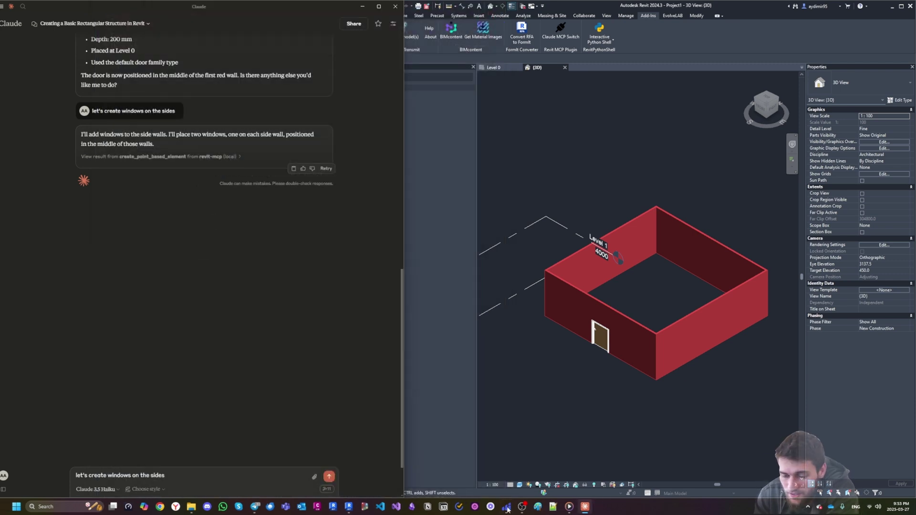
left_click(491, 505)
left_click(491, 505)
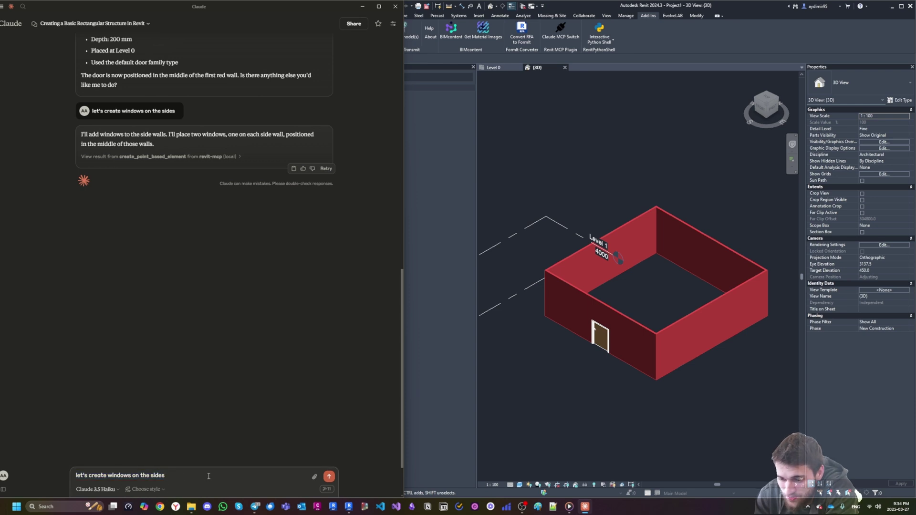
Select the front-left wall with the door and draft 'let's create windows around the door'.
left_click(588, 298)
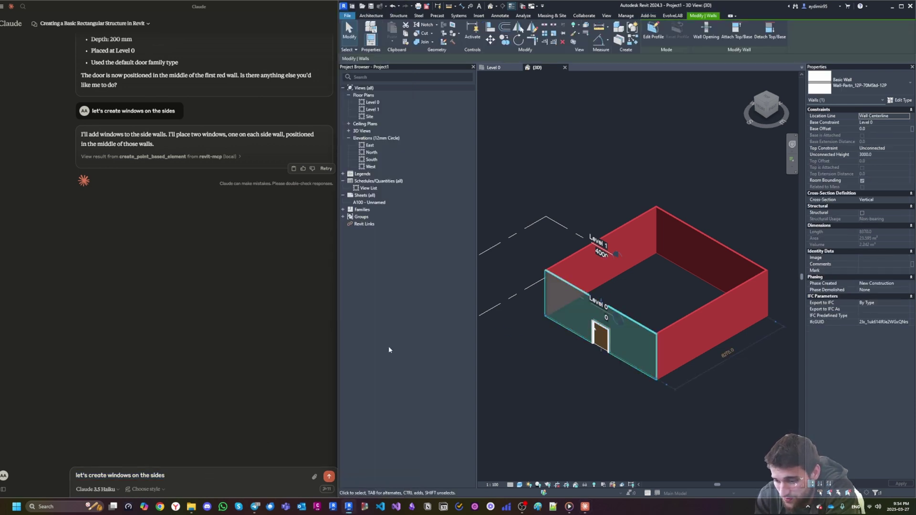
left_click(201, 470)
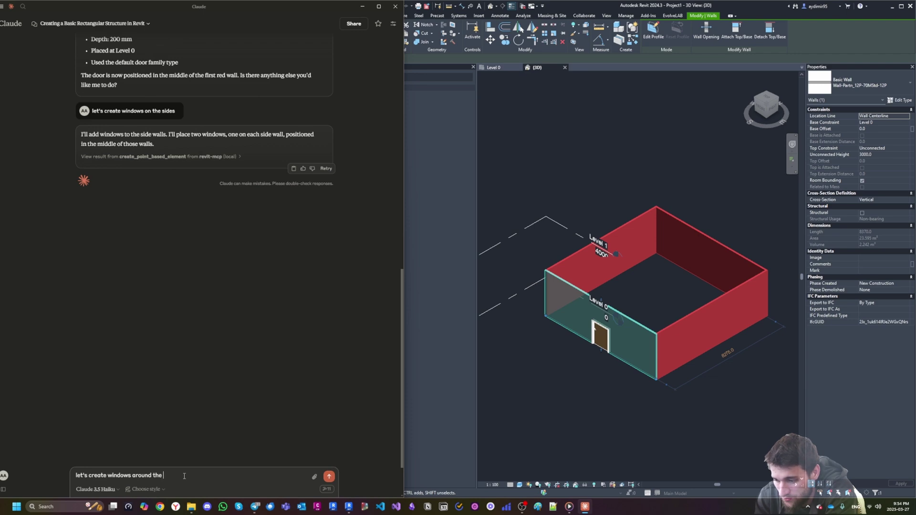
type("door")
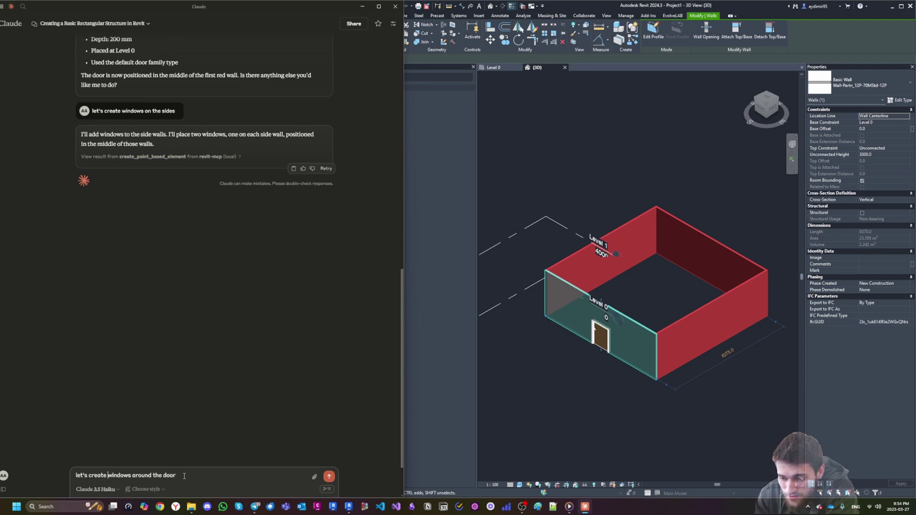